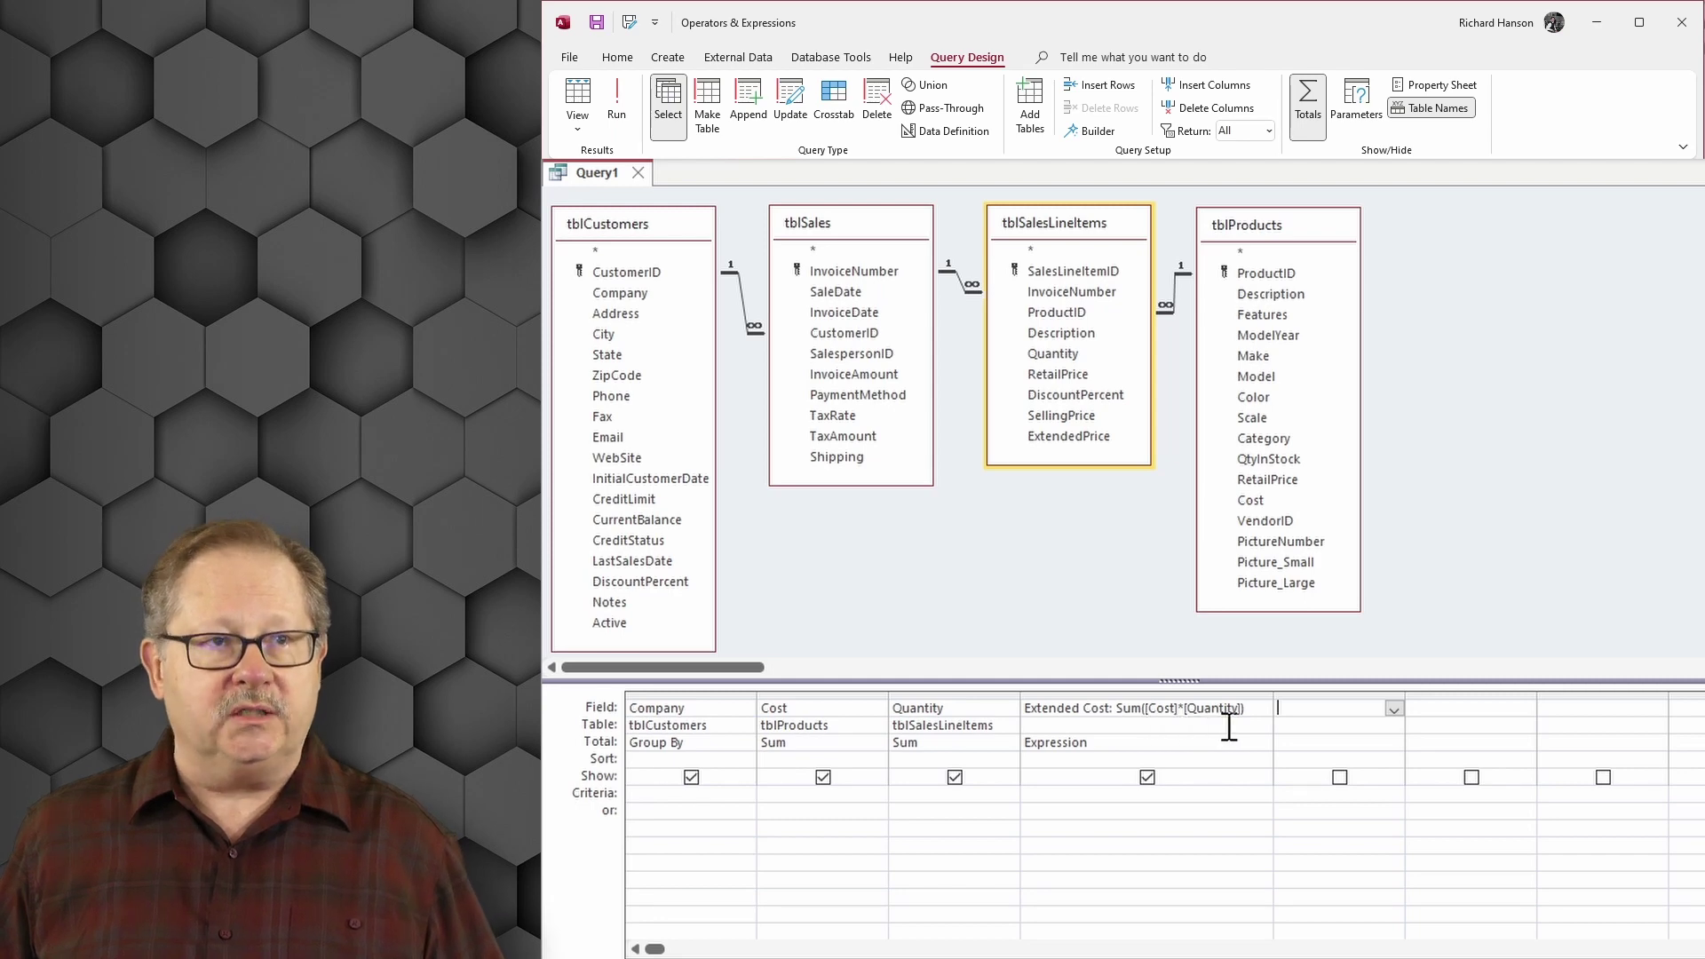
Set the Total row of Extended Cost: Sum([Cost]*[Quantity]) to Expression
click(1106, 742)
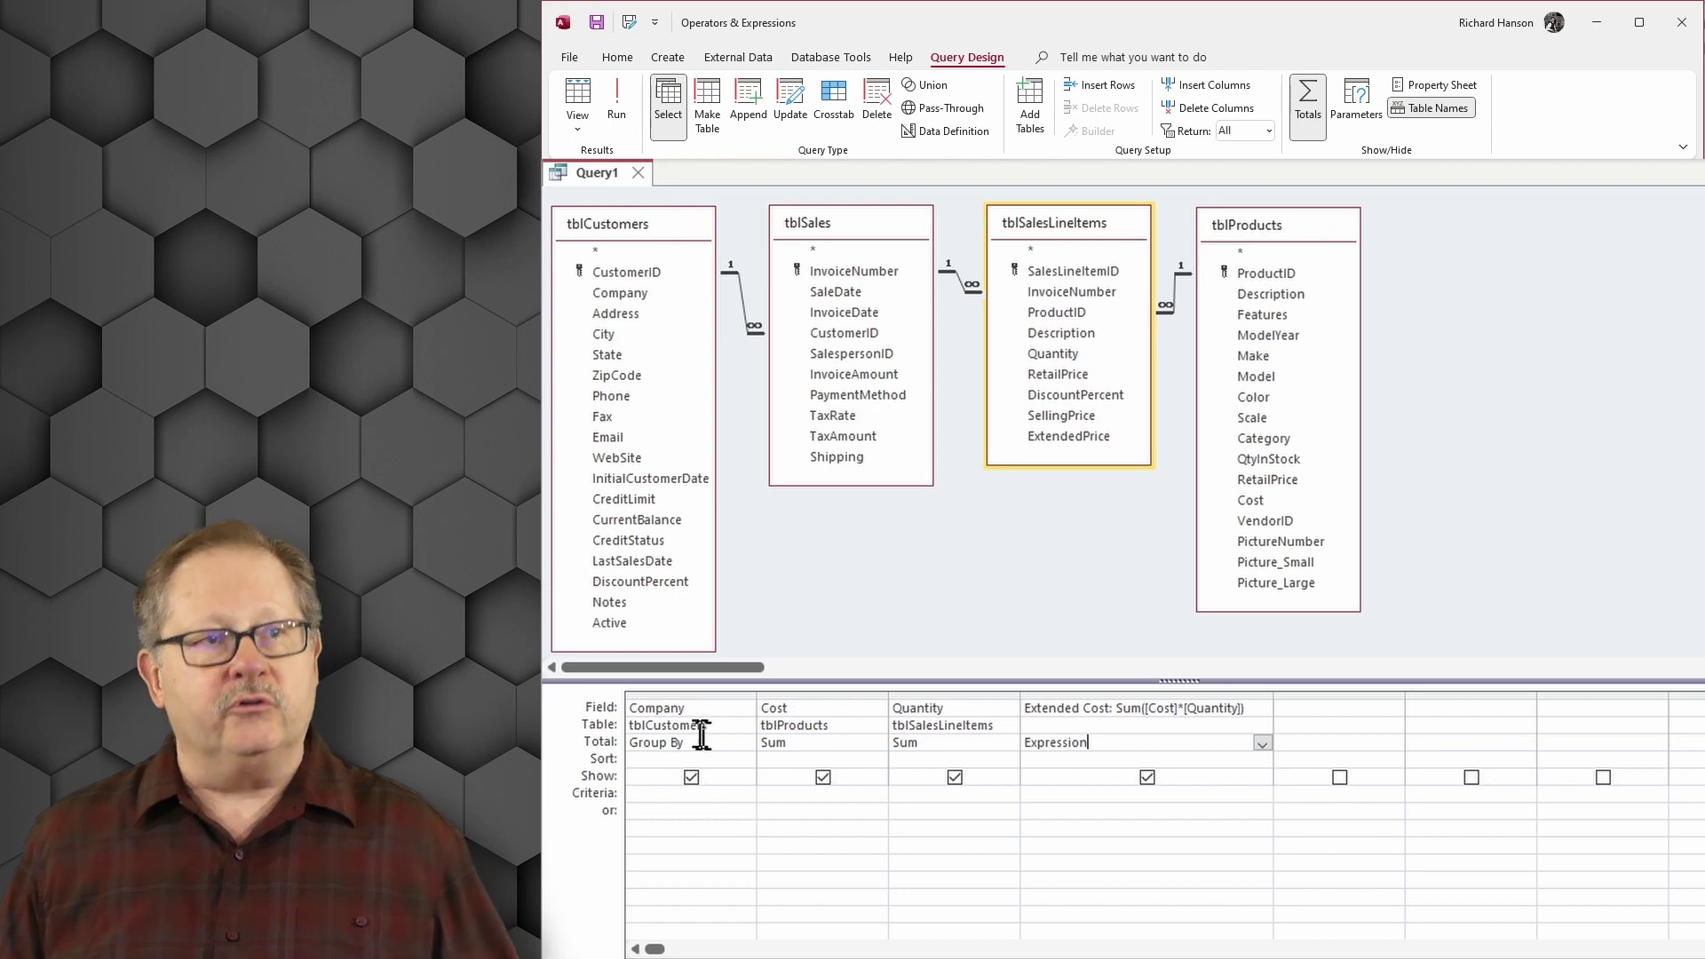
Run the totals query, select the Fun Zone record, and switch to the Excel workbook
click(625, 112)
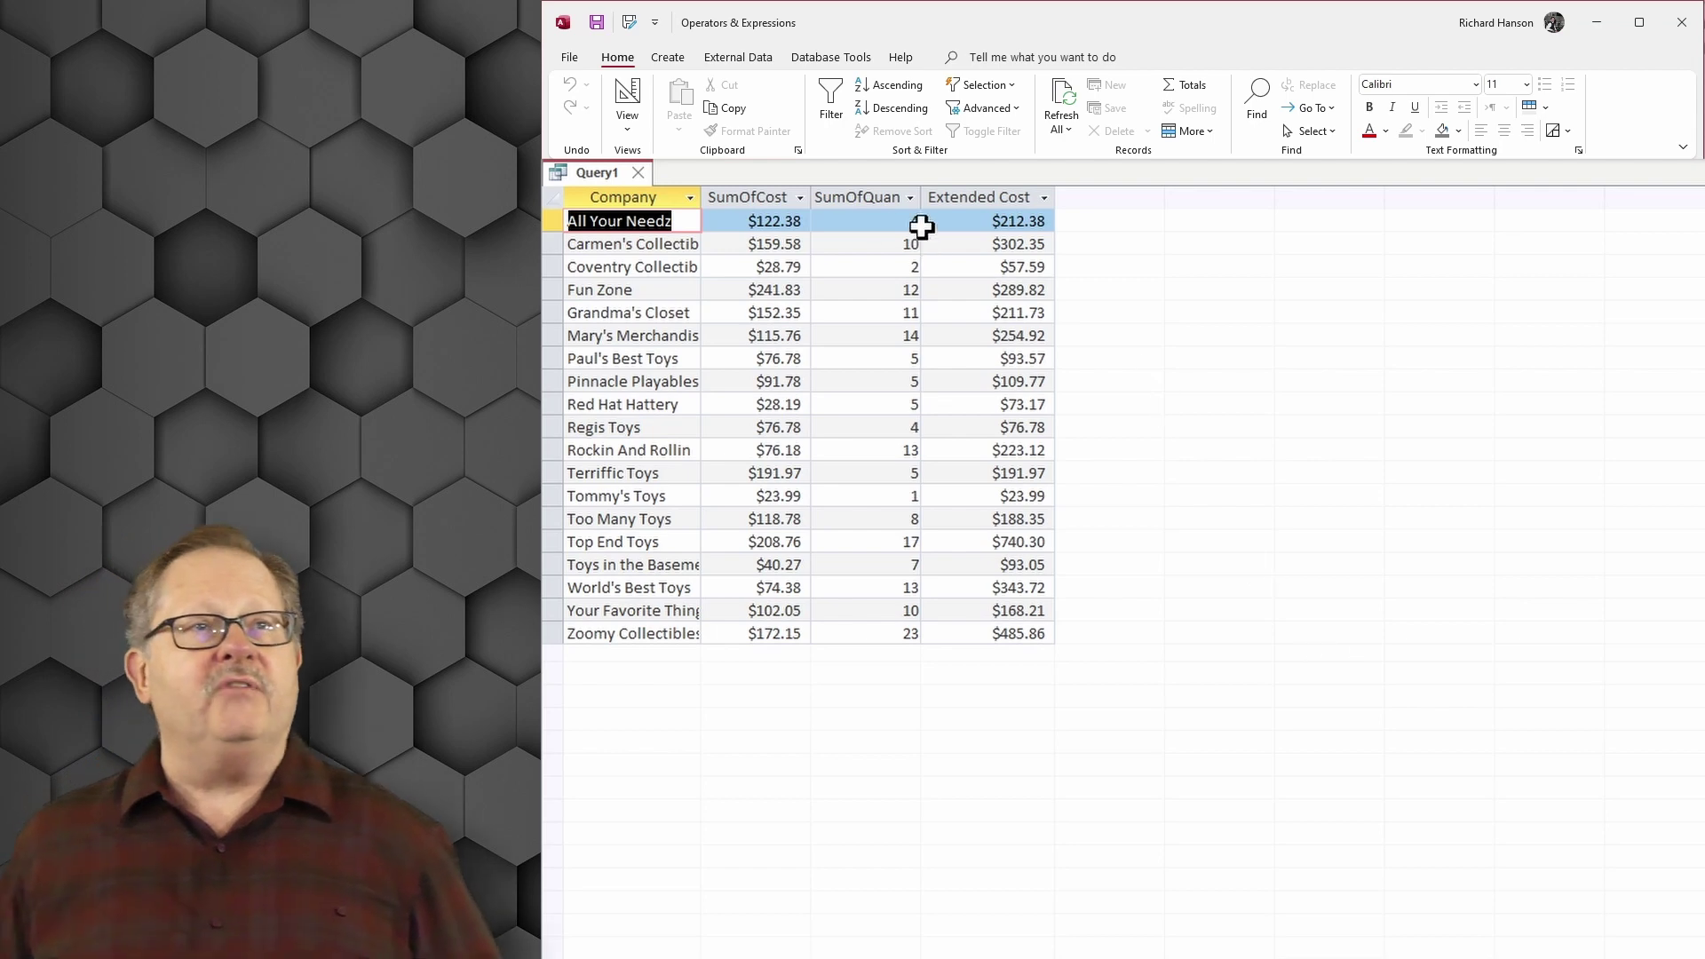
click(858, 190)
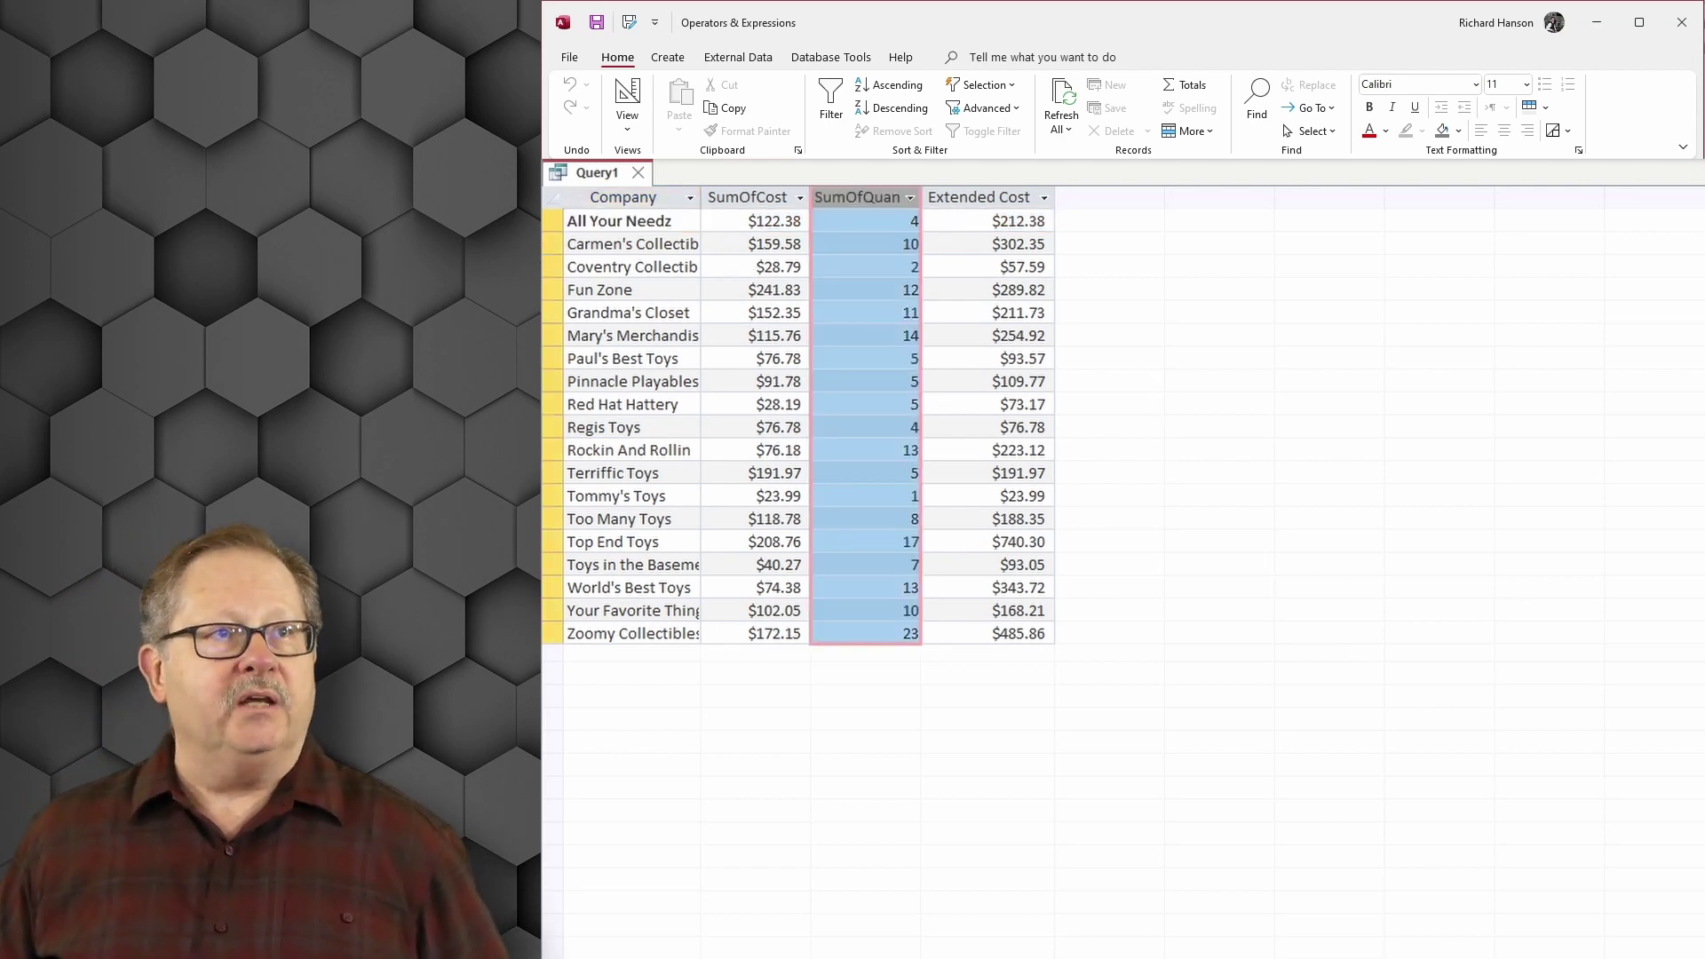
click(547, 286)
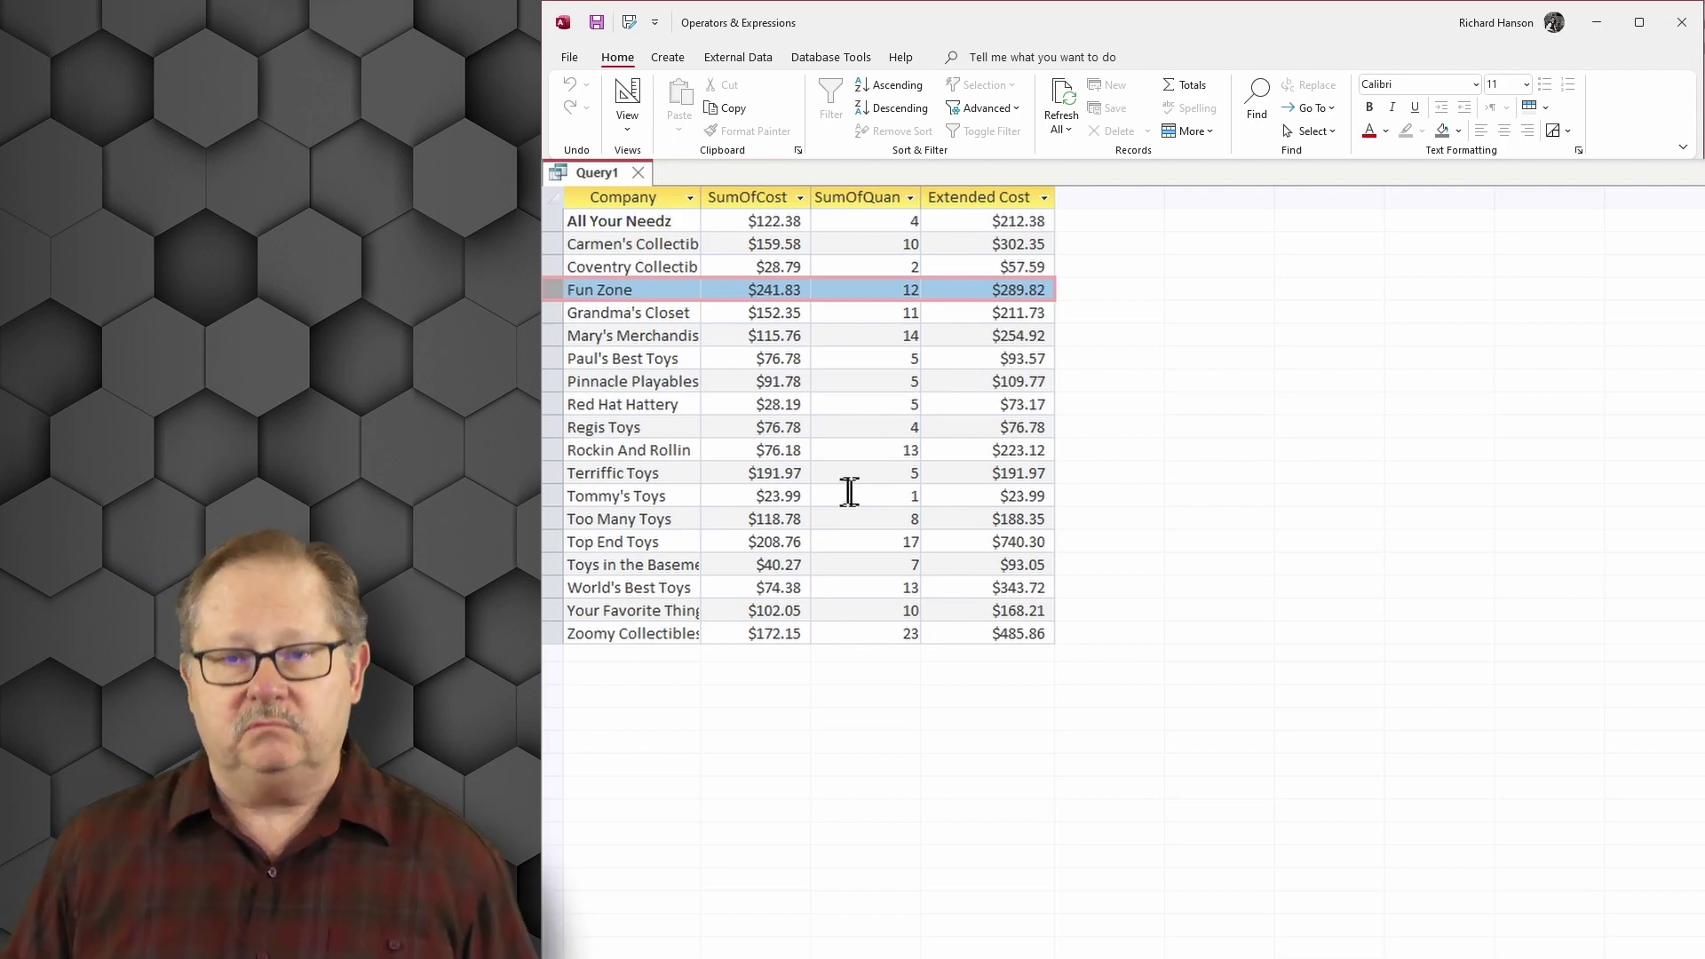
key(alt+Tab)
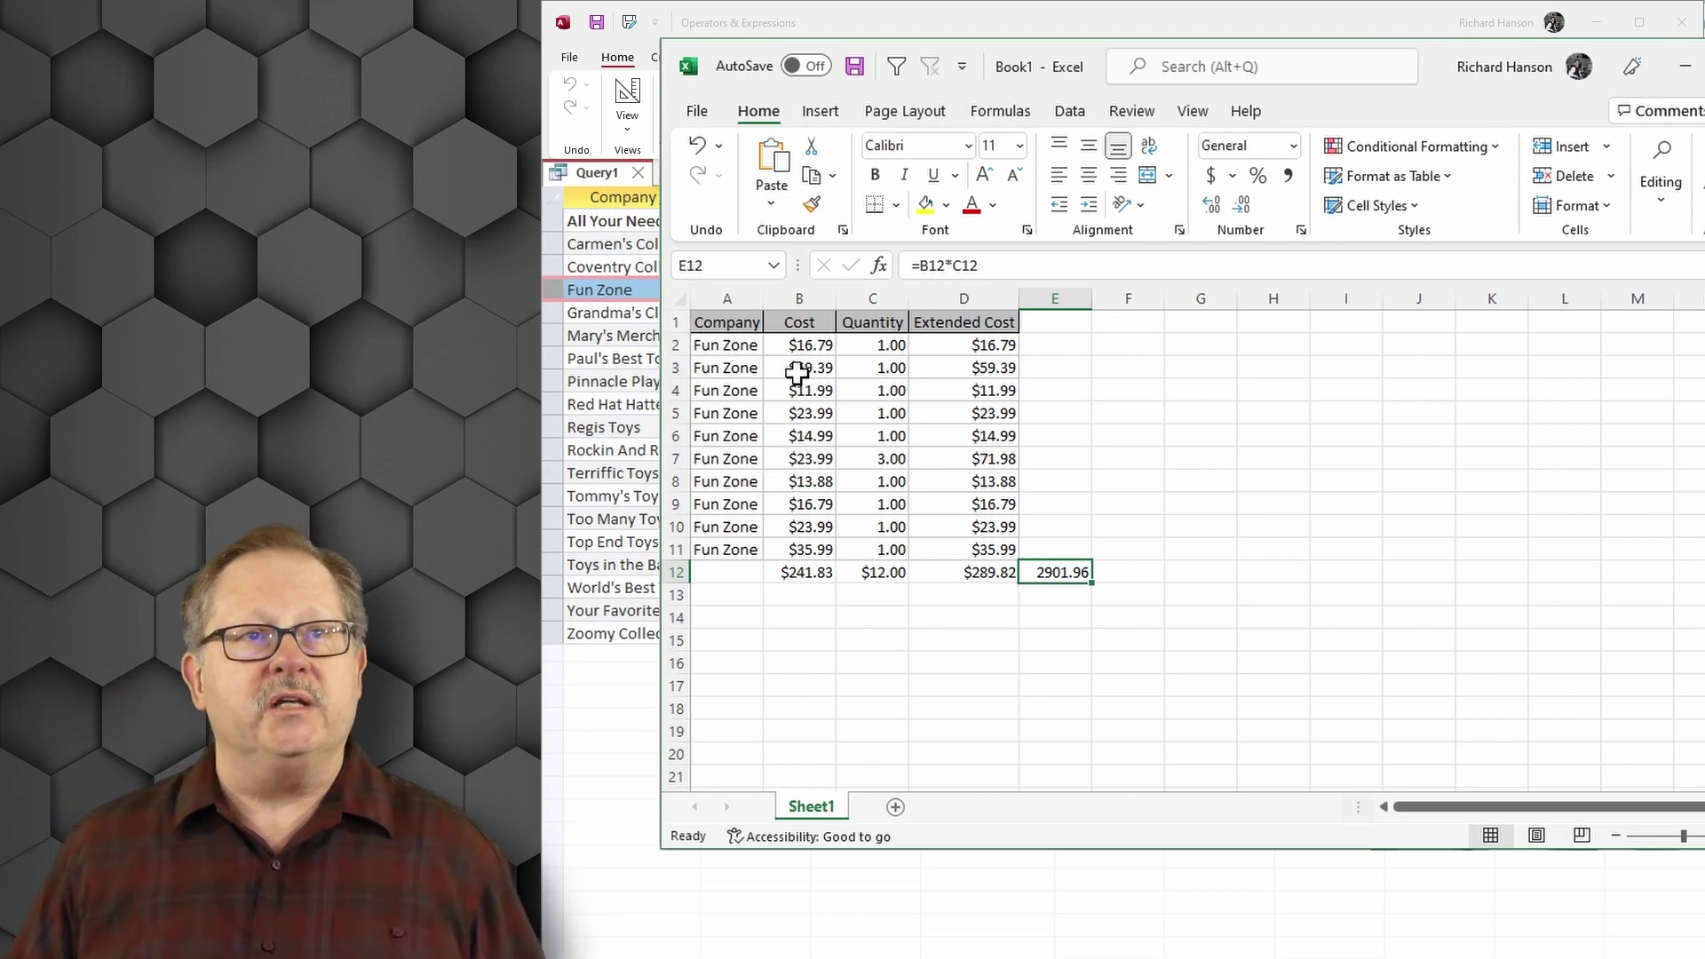
Compare Fun Zone's $289.82 SUM with the =B12*C12 2901.96 check, total D2:D11, and return to Access
drag(788, 345, 919, 336)
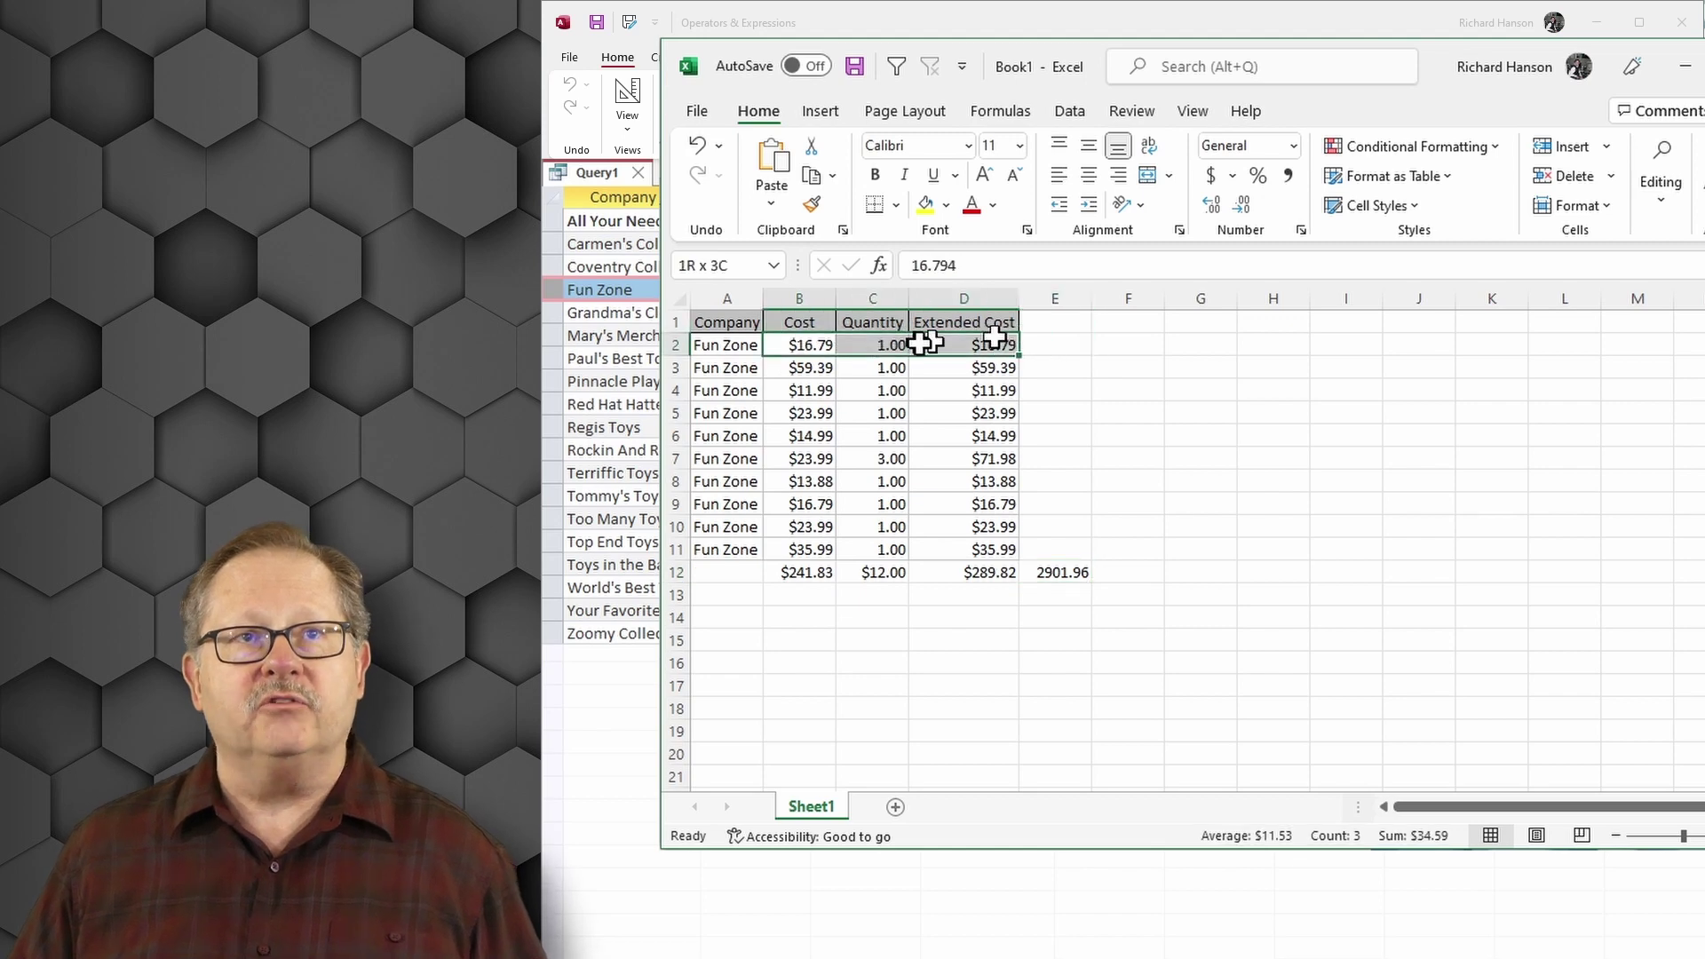
click(974, 569)
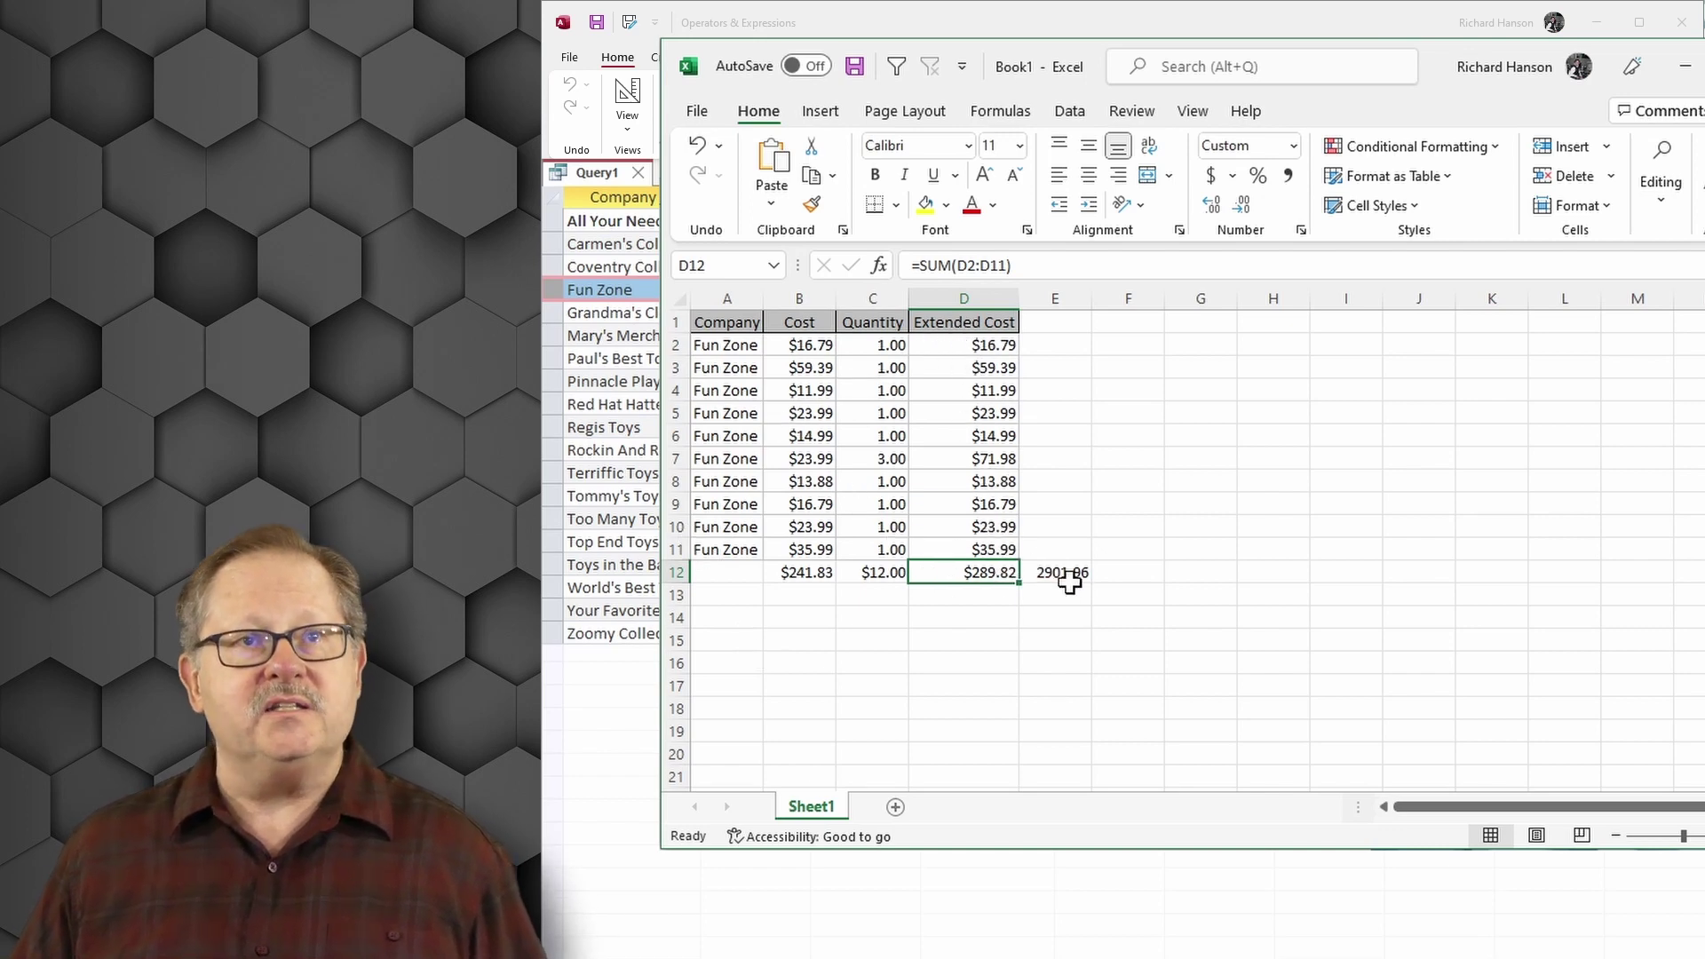
click(1050, 550)
drag(1050, 570, 1055, 597)
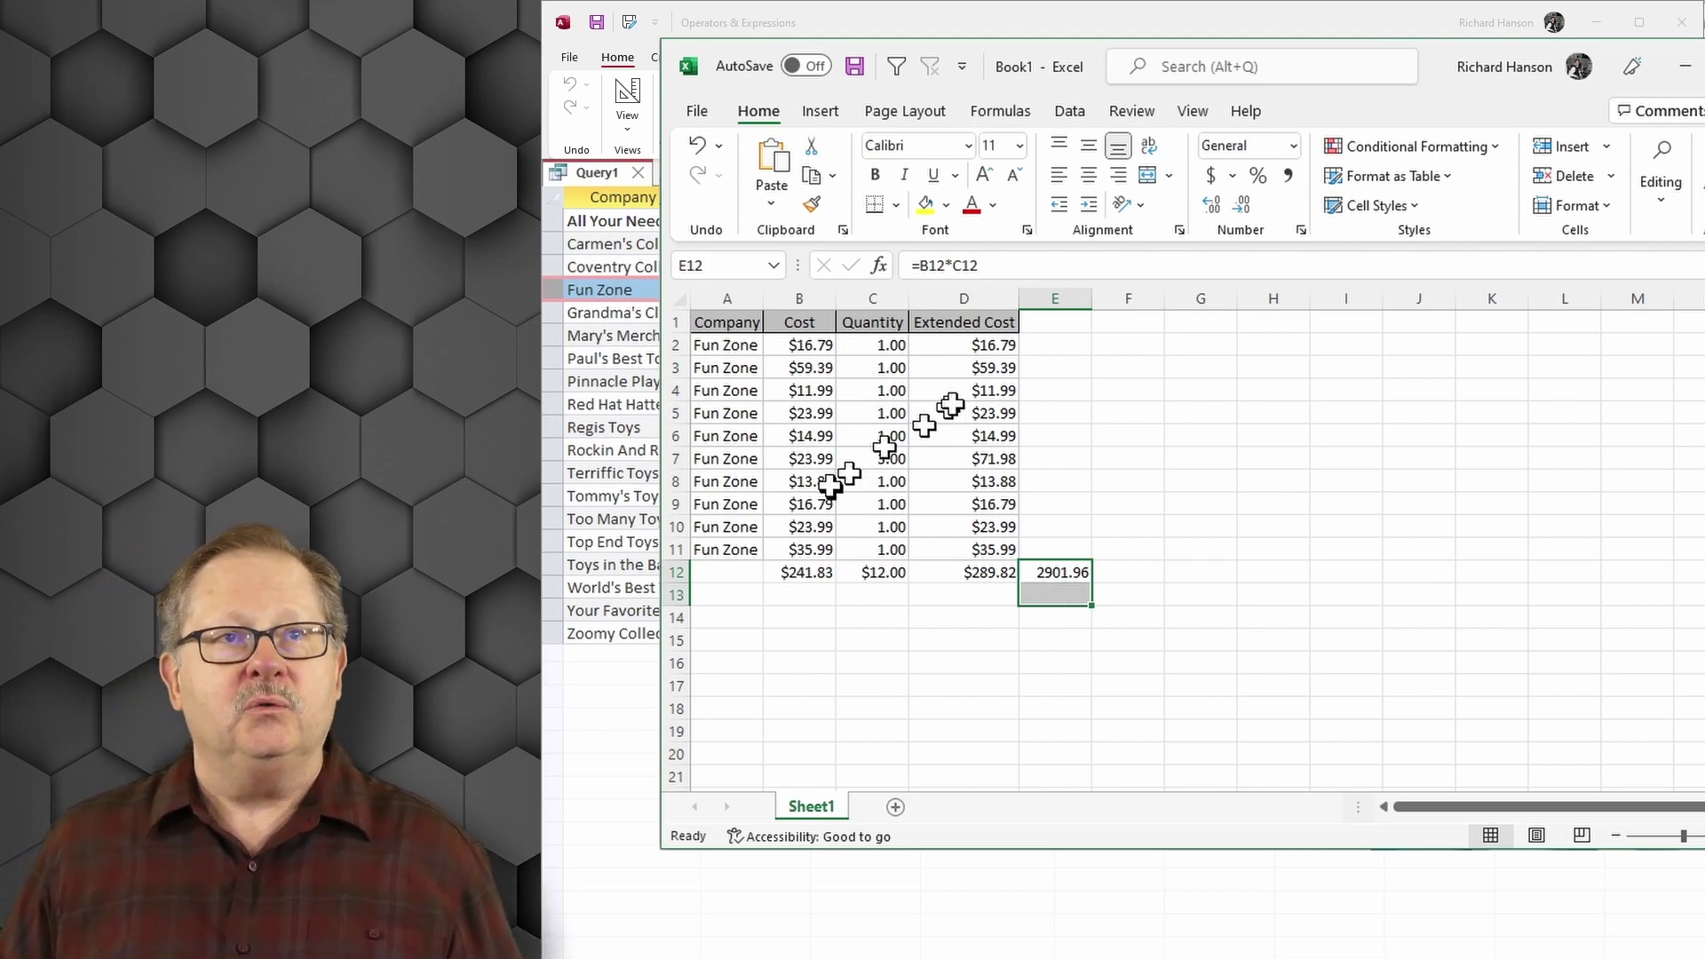
drag(974, 349, 972, 544)
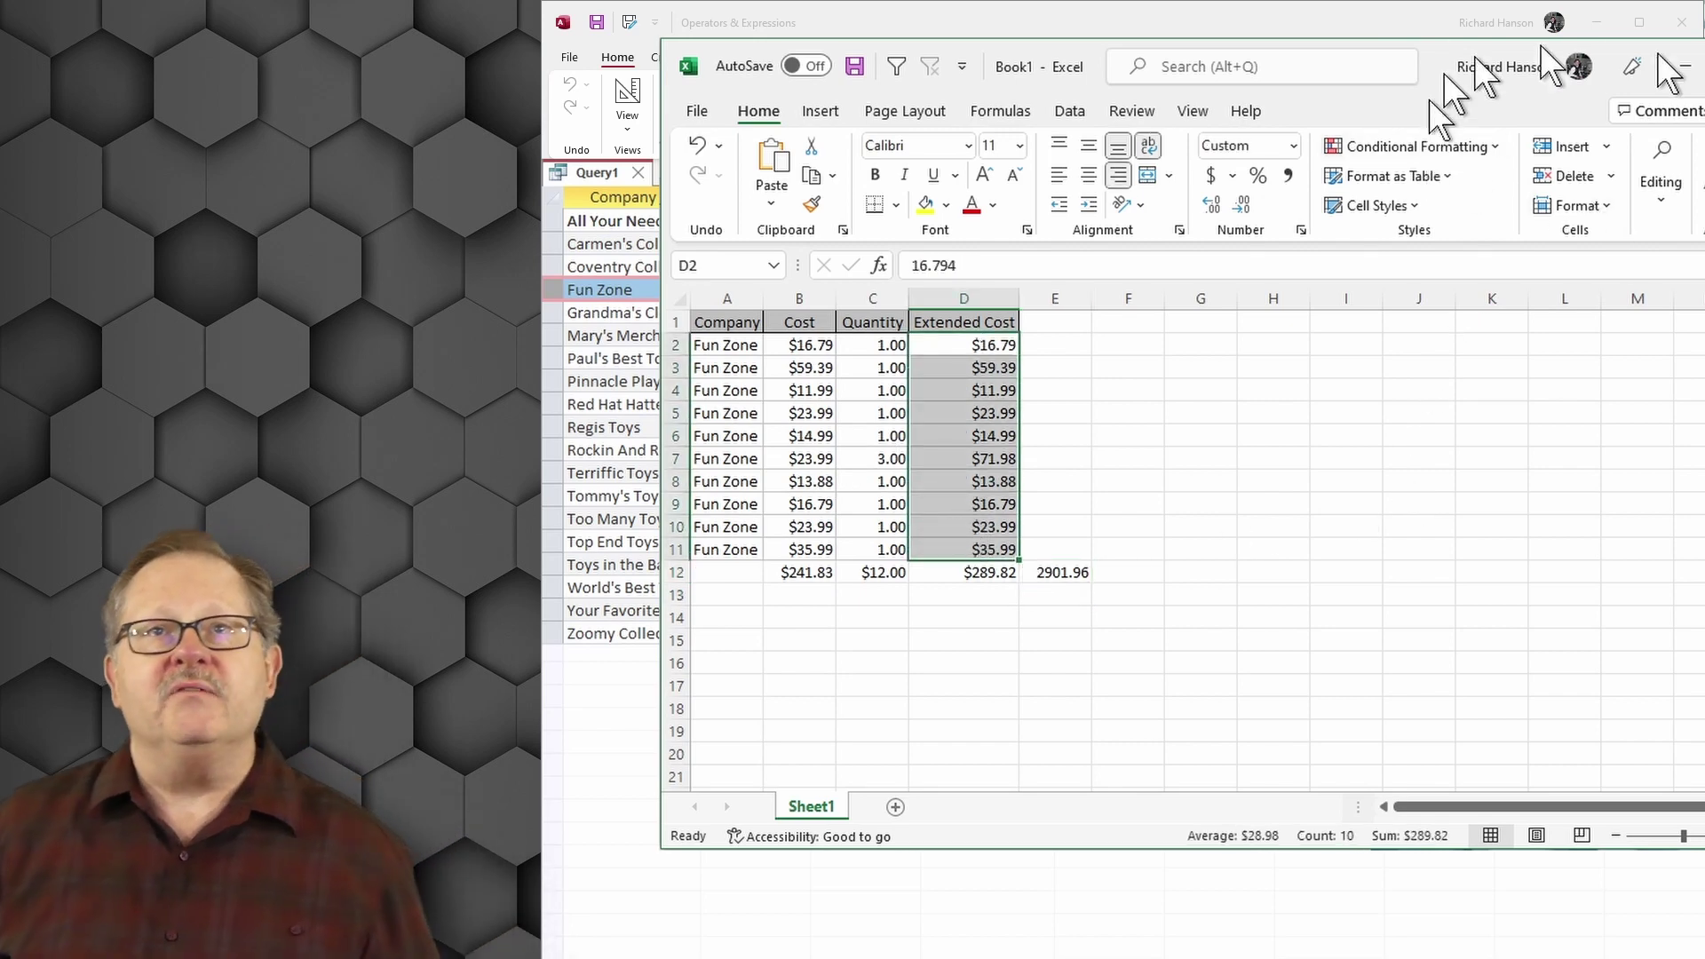
key(alt+Tab)
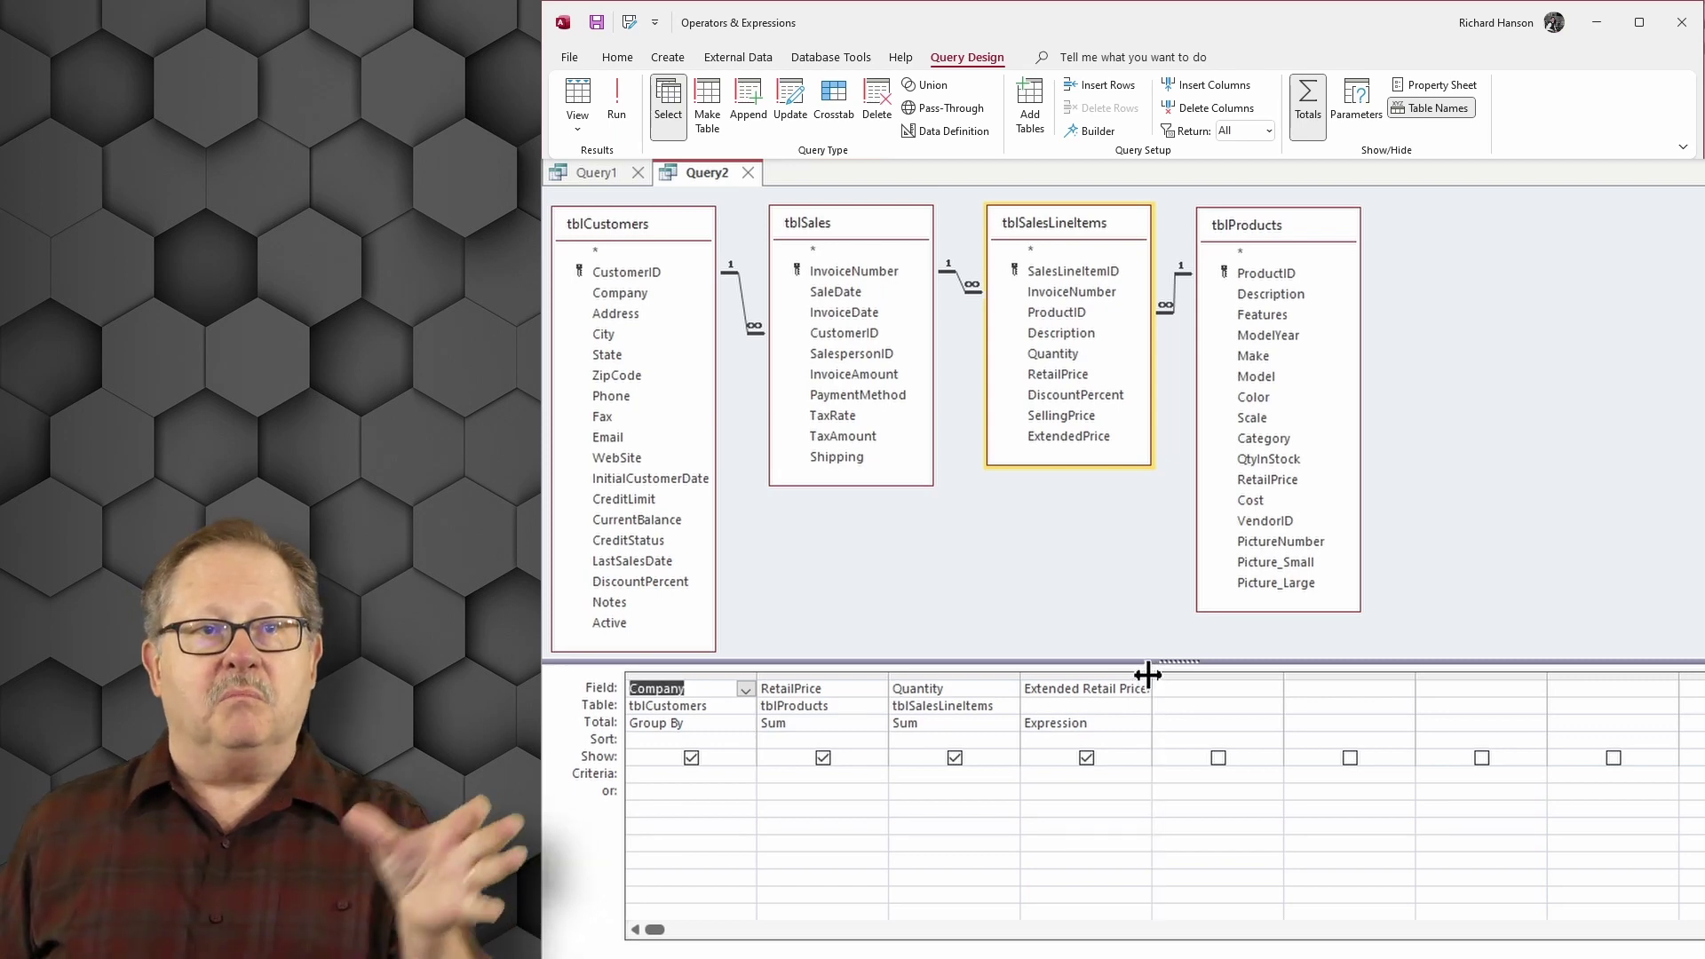
Run Query2's per-company Extended Retail Price totals, autofit the column, and start Query3 in design view
double_click(1148, 679)
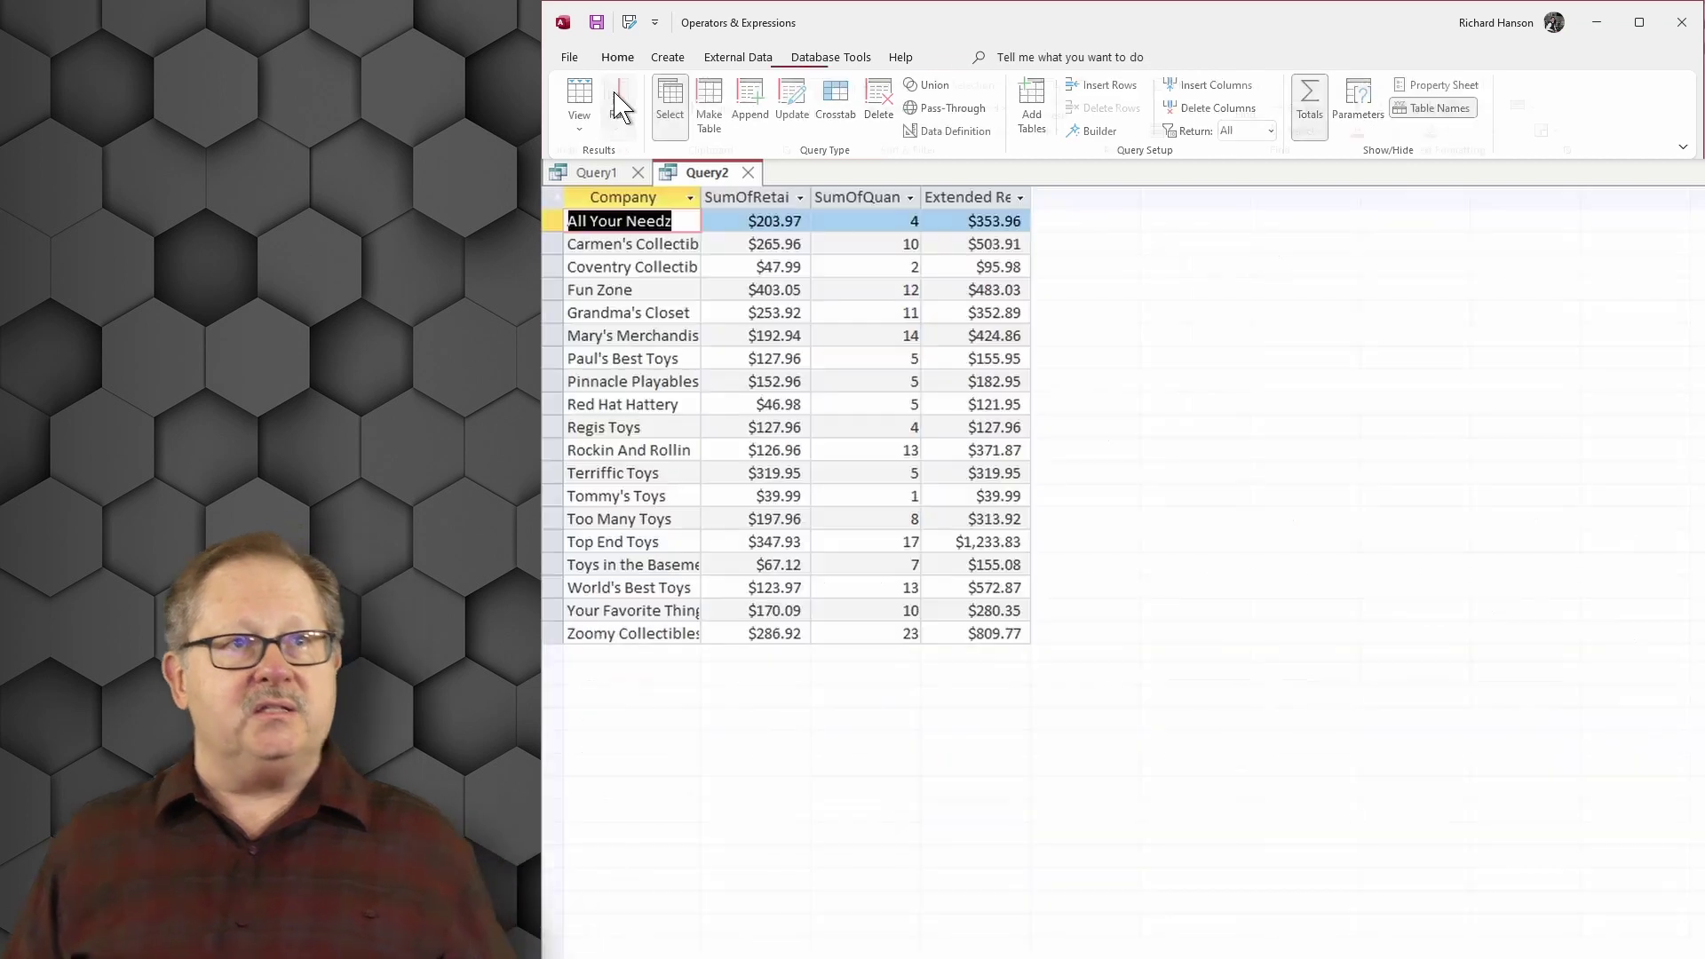
click(619, 100)
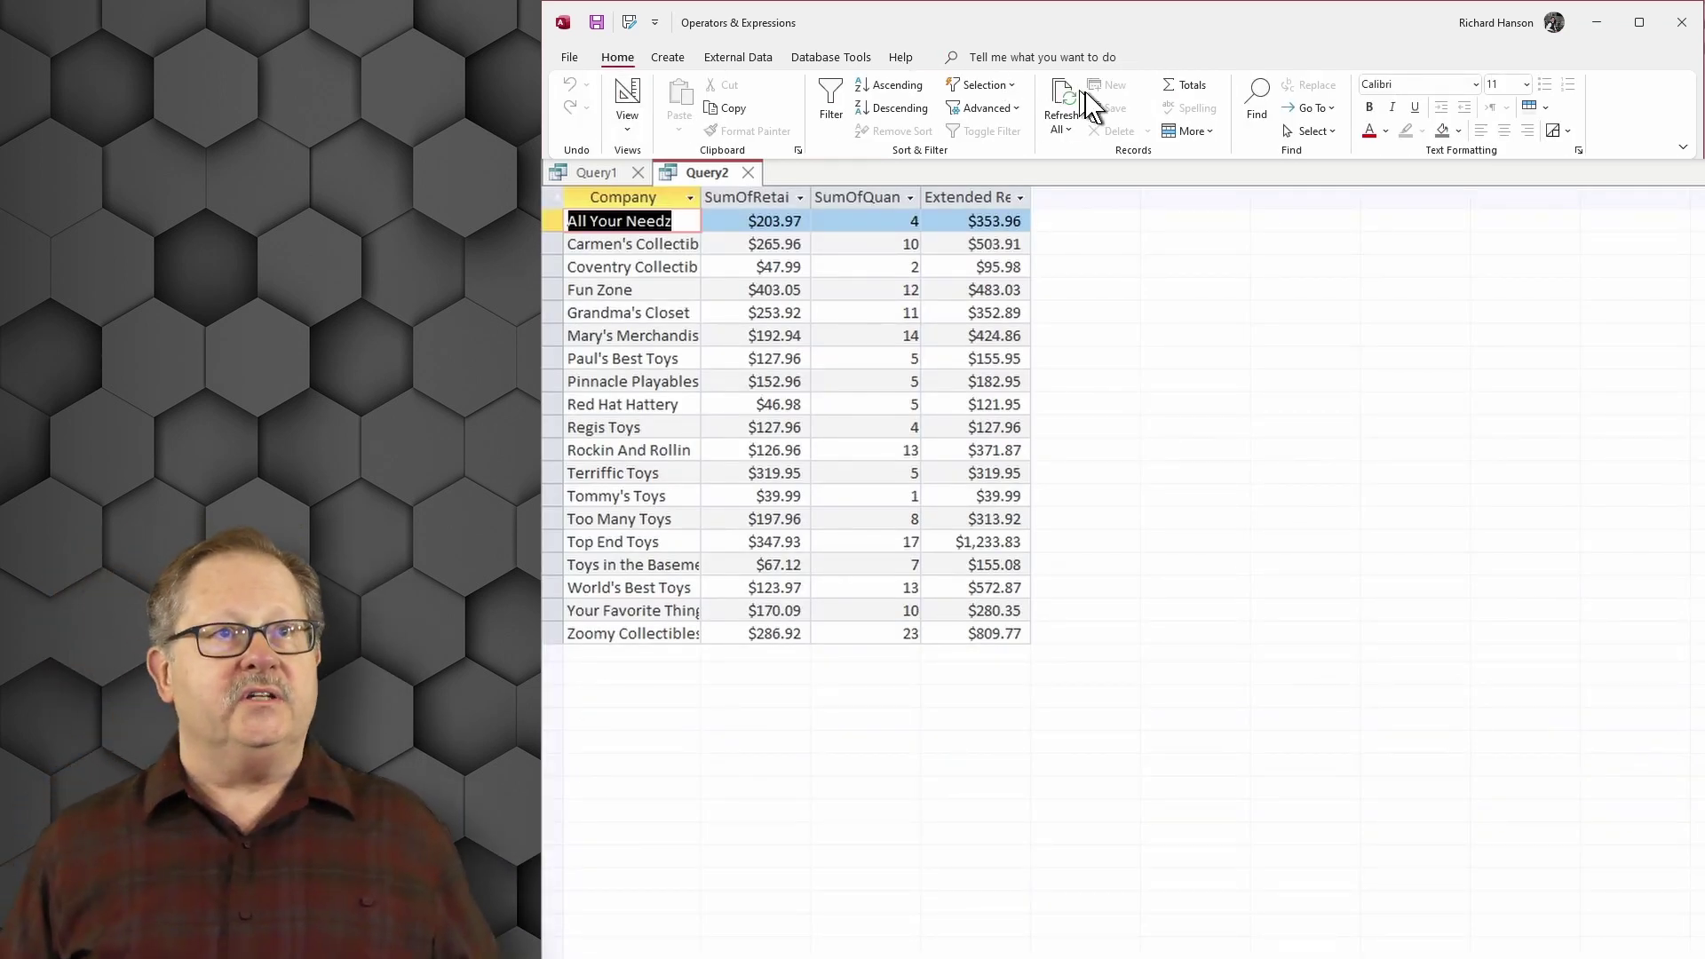
double_click(1030, 197)
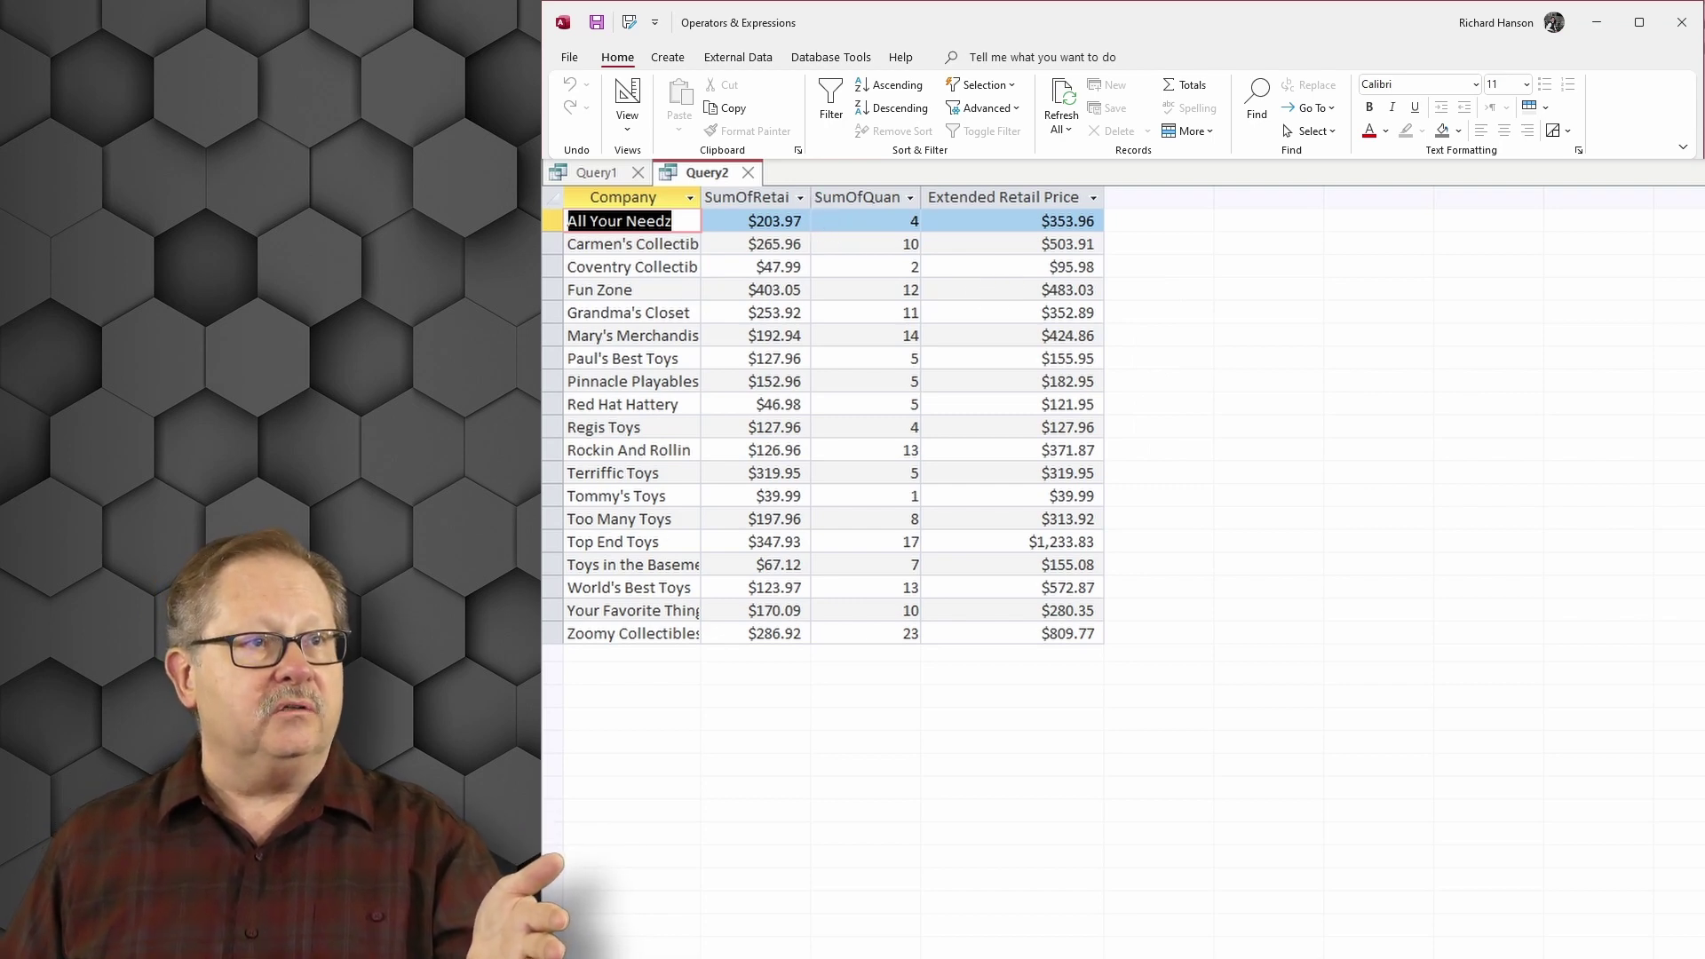
right_click(405, 659)
click(426, 697)
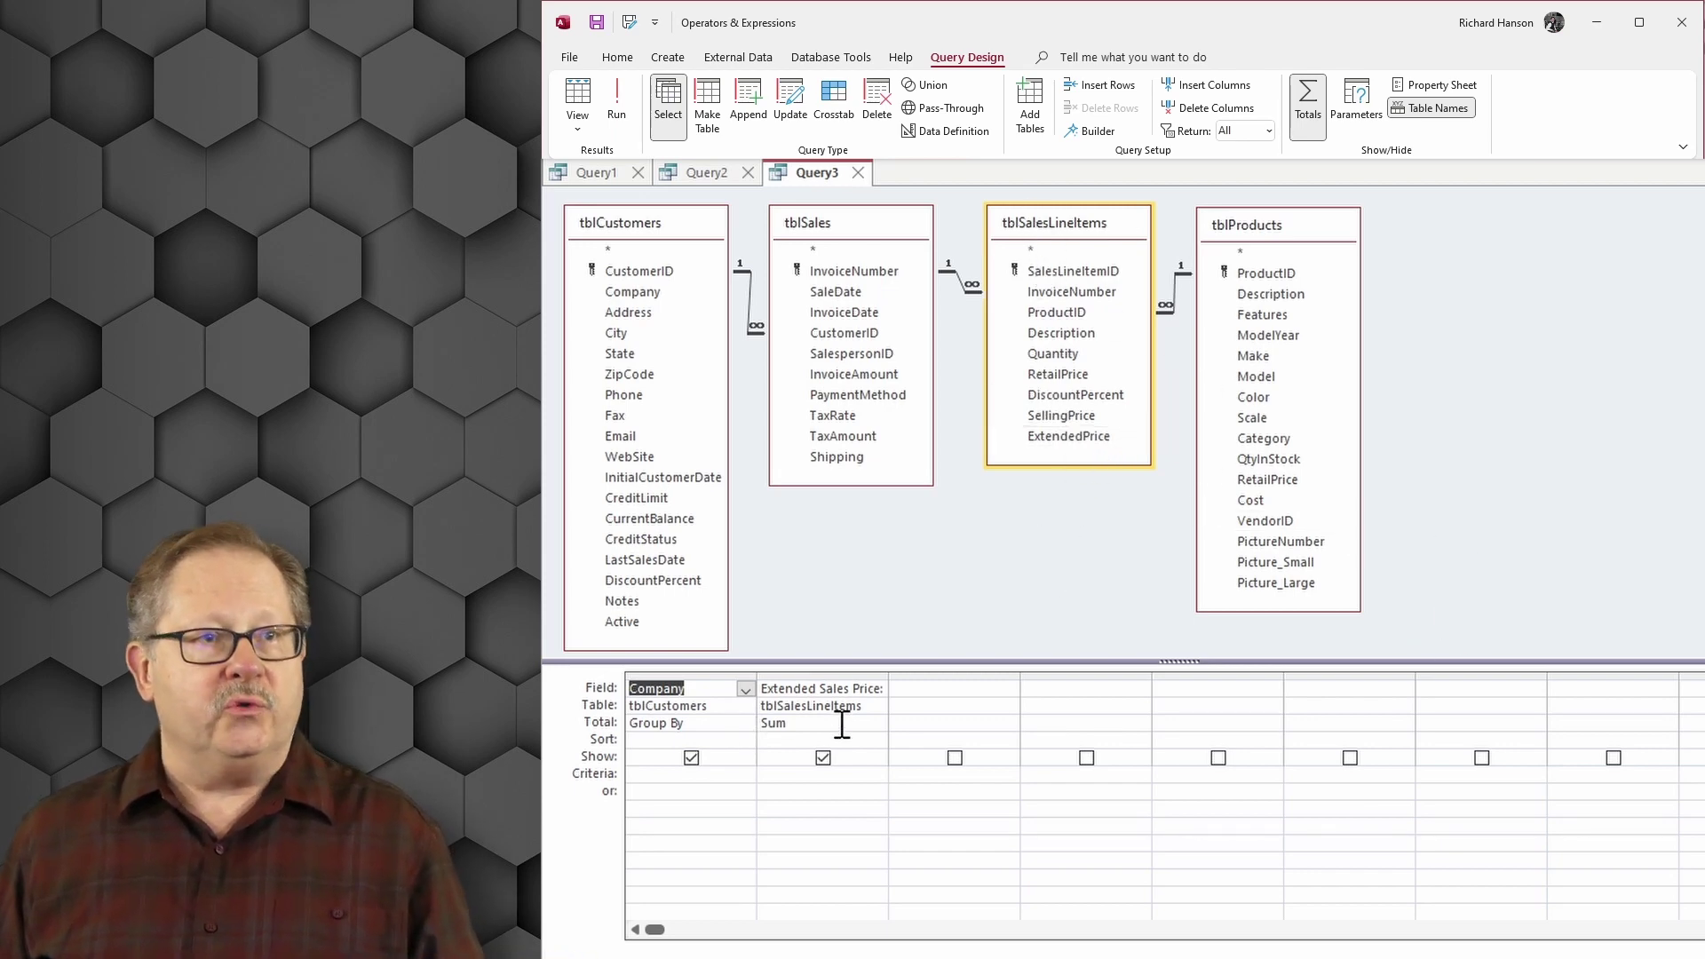
Autofit the Extended Sales Price: ExtendedPrice Sum column and run Query3 for 19 company totals
double_click(885, 677)
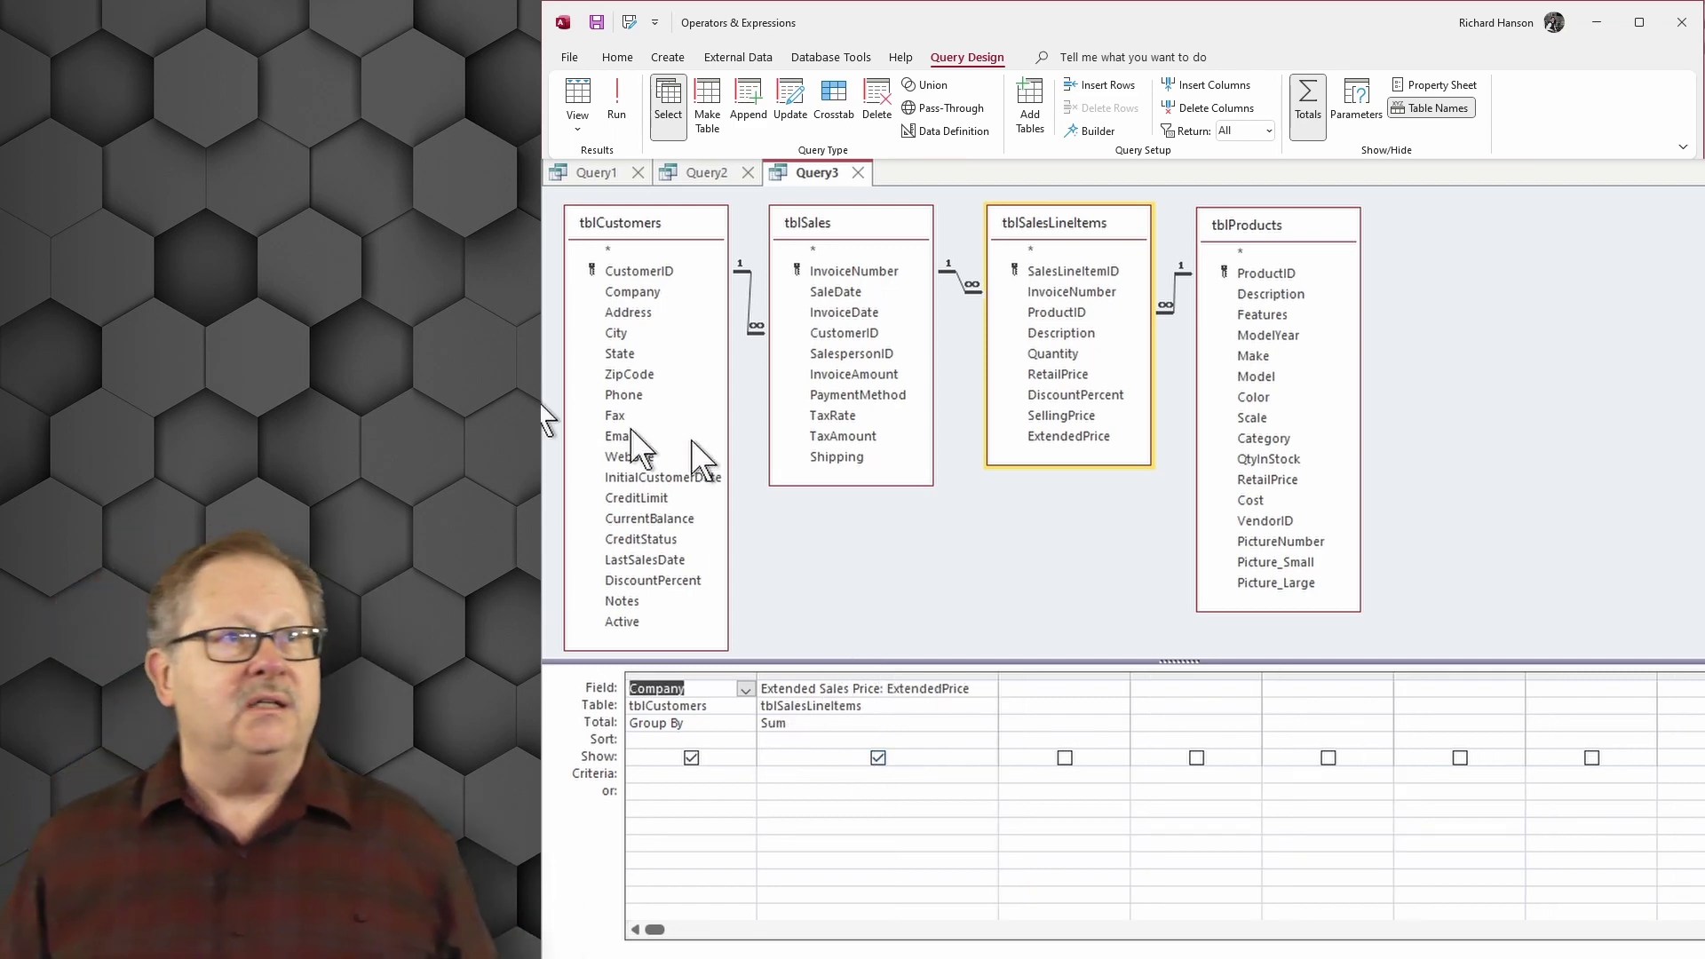
click(615, 105)
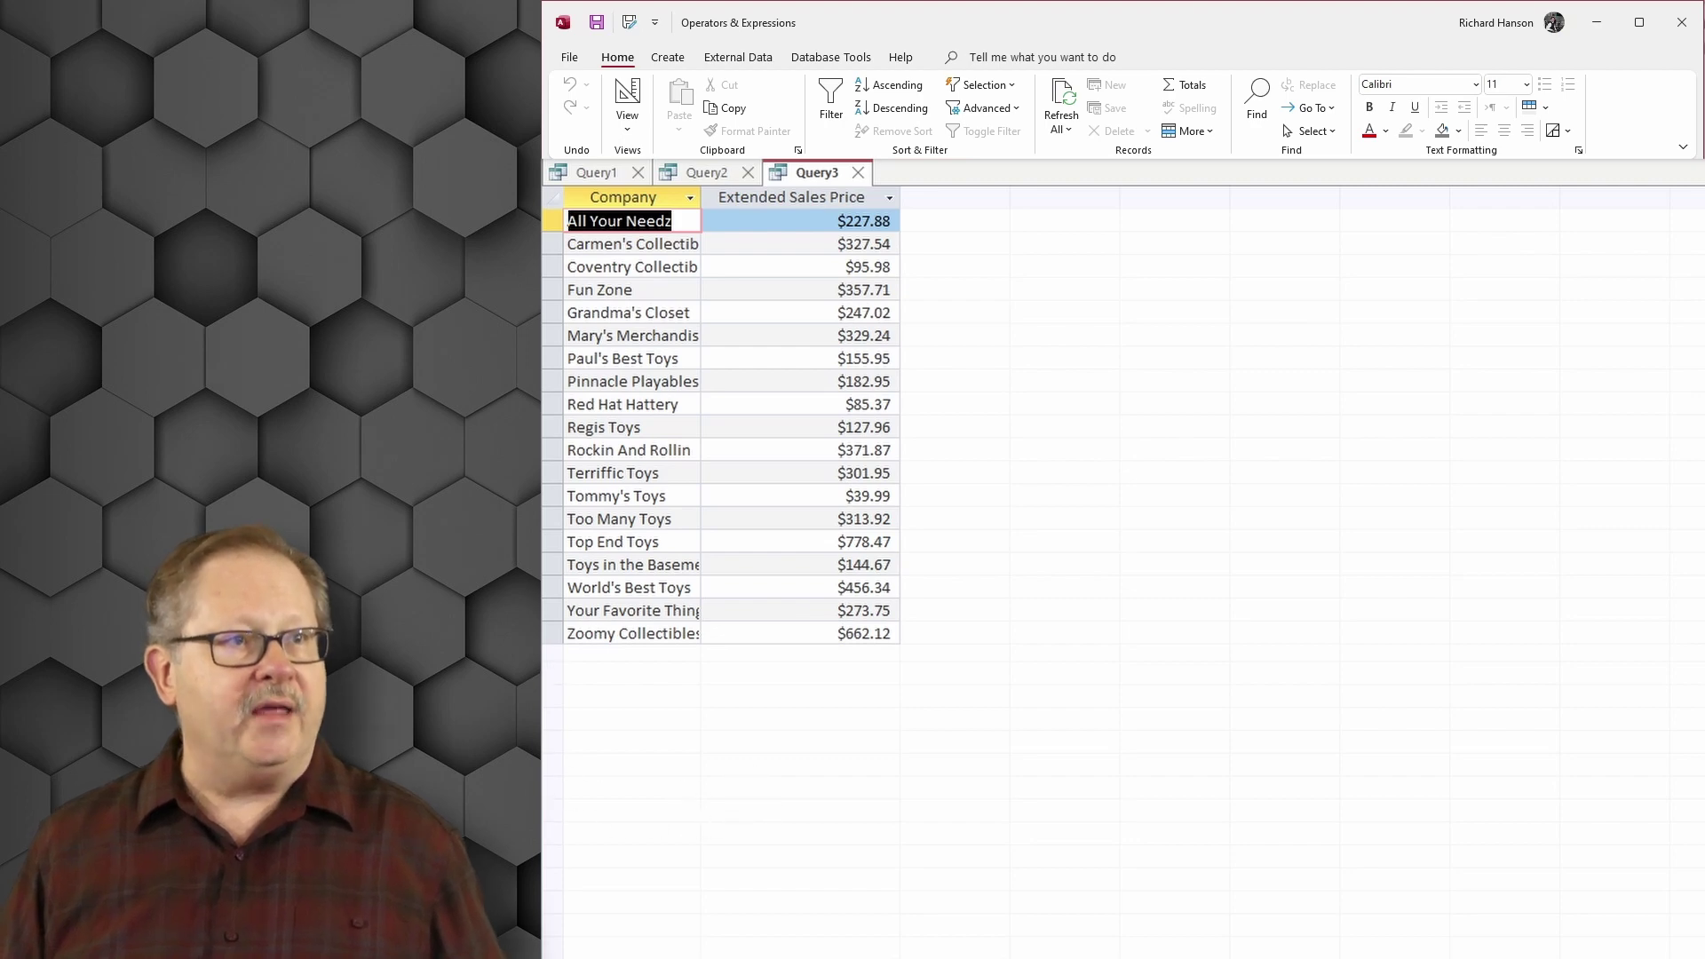
Create Query4 joining Query1–3 on Company with Profit % and Discount % fields, then edit Profit %
right_click(579, 659)
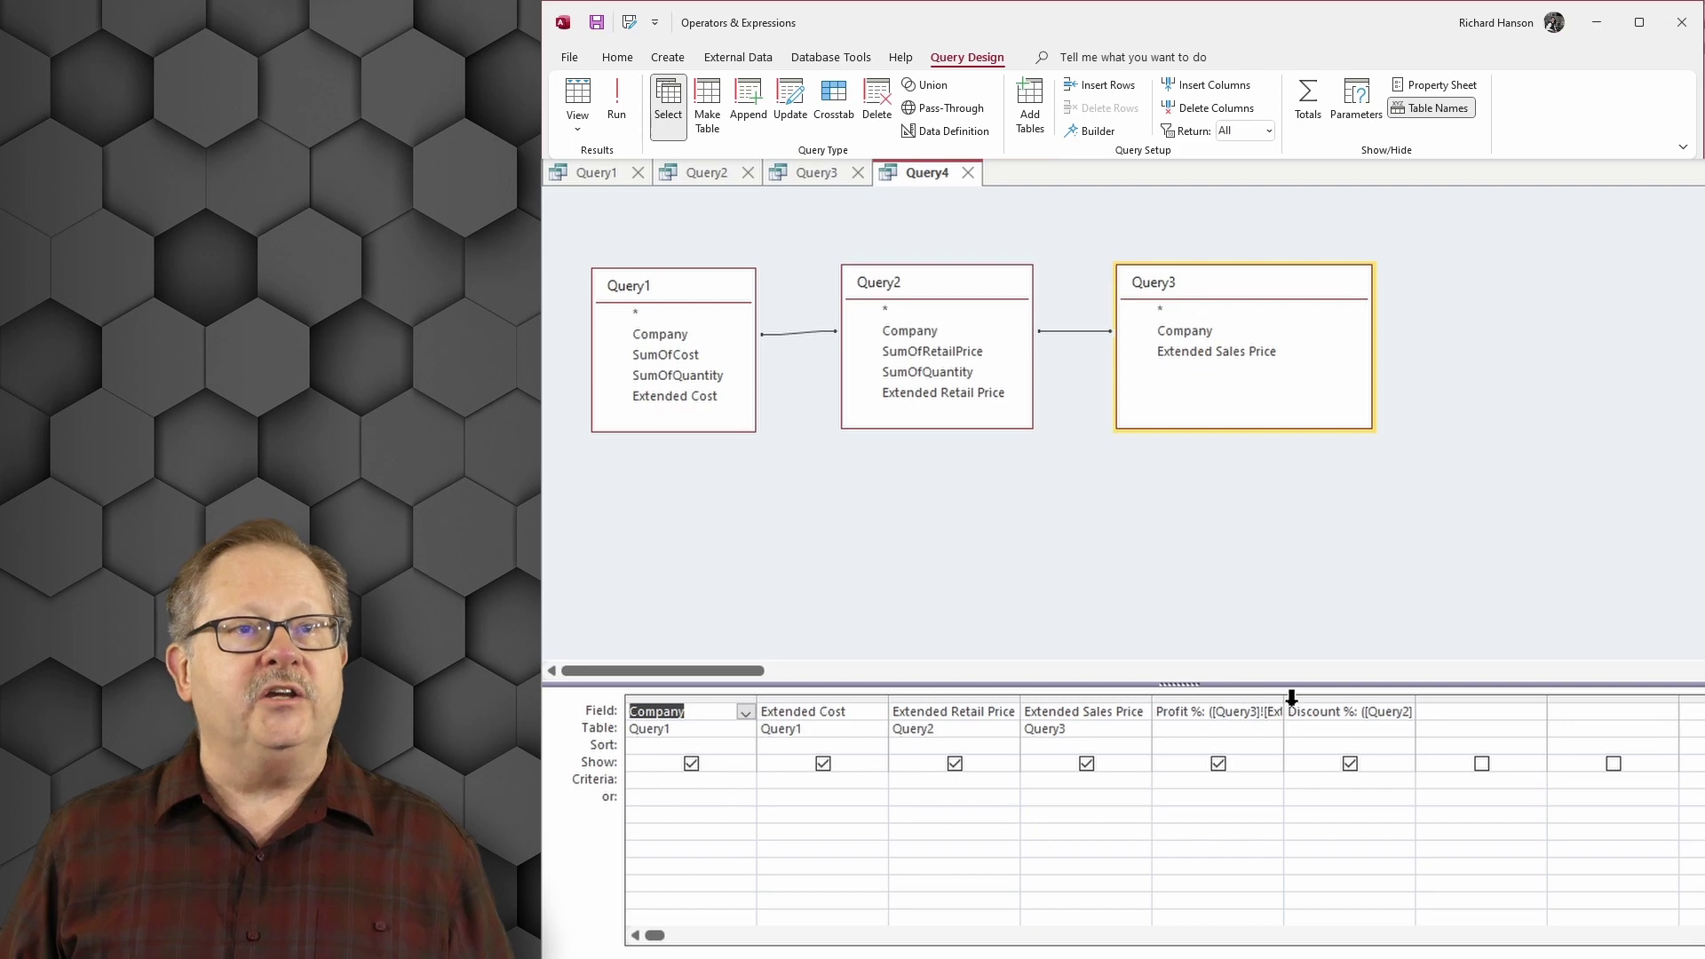
click(1214, 711)
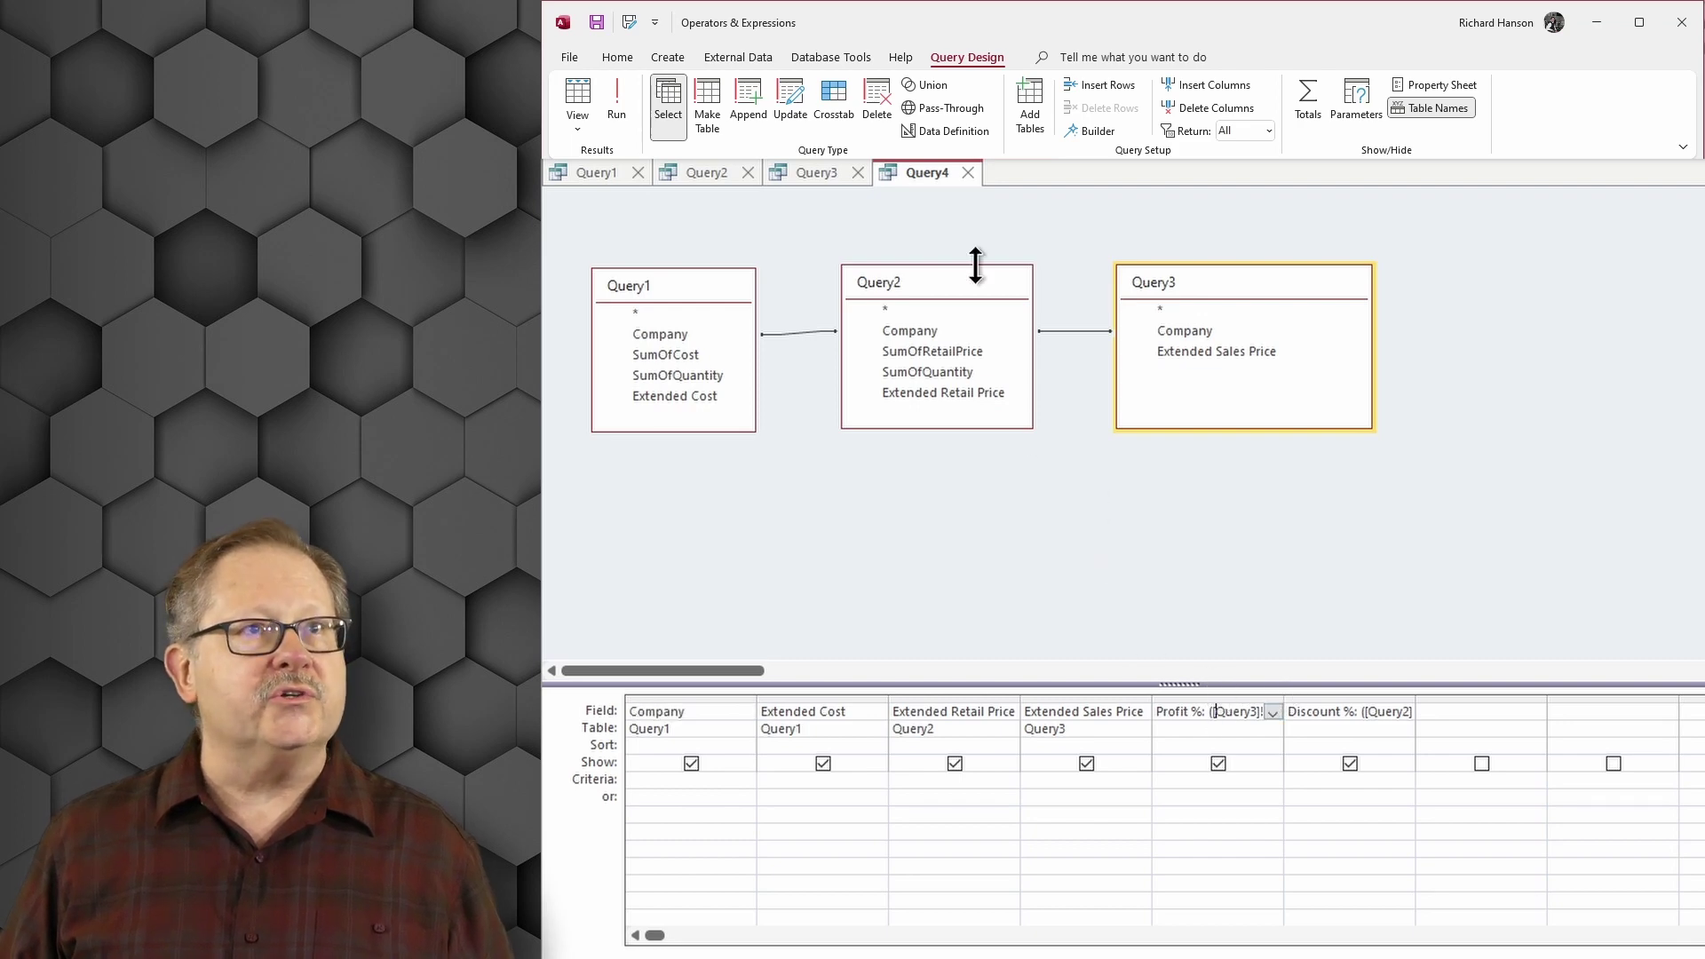
Accept Profit % as (Extended Sales Price − Extended Cost) ÷ Extended Sales Price in the Expression Builder
click(1092, 131)
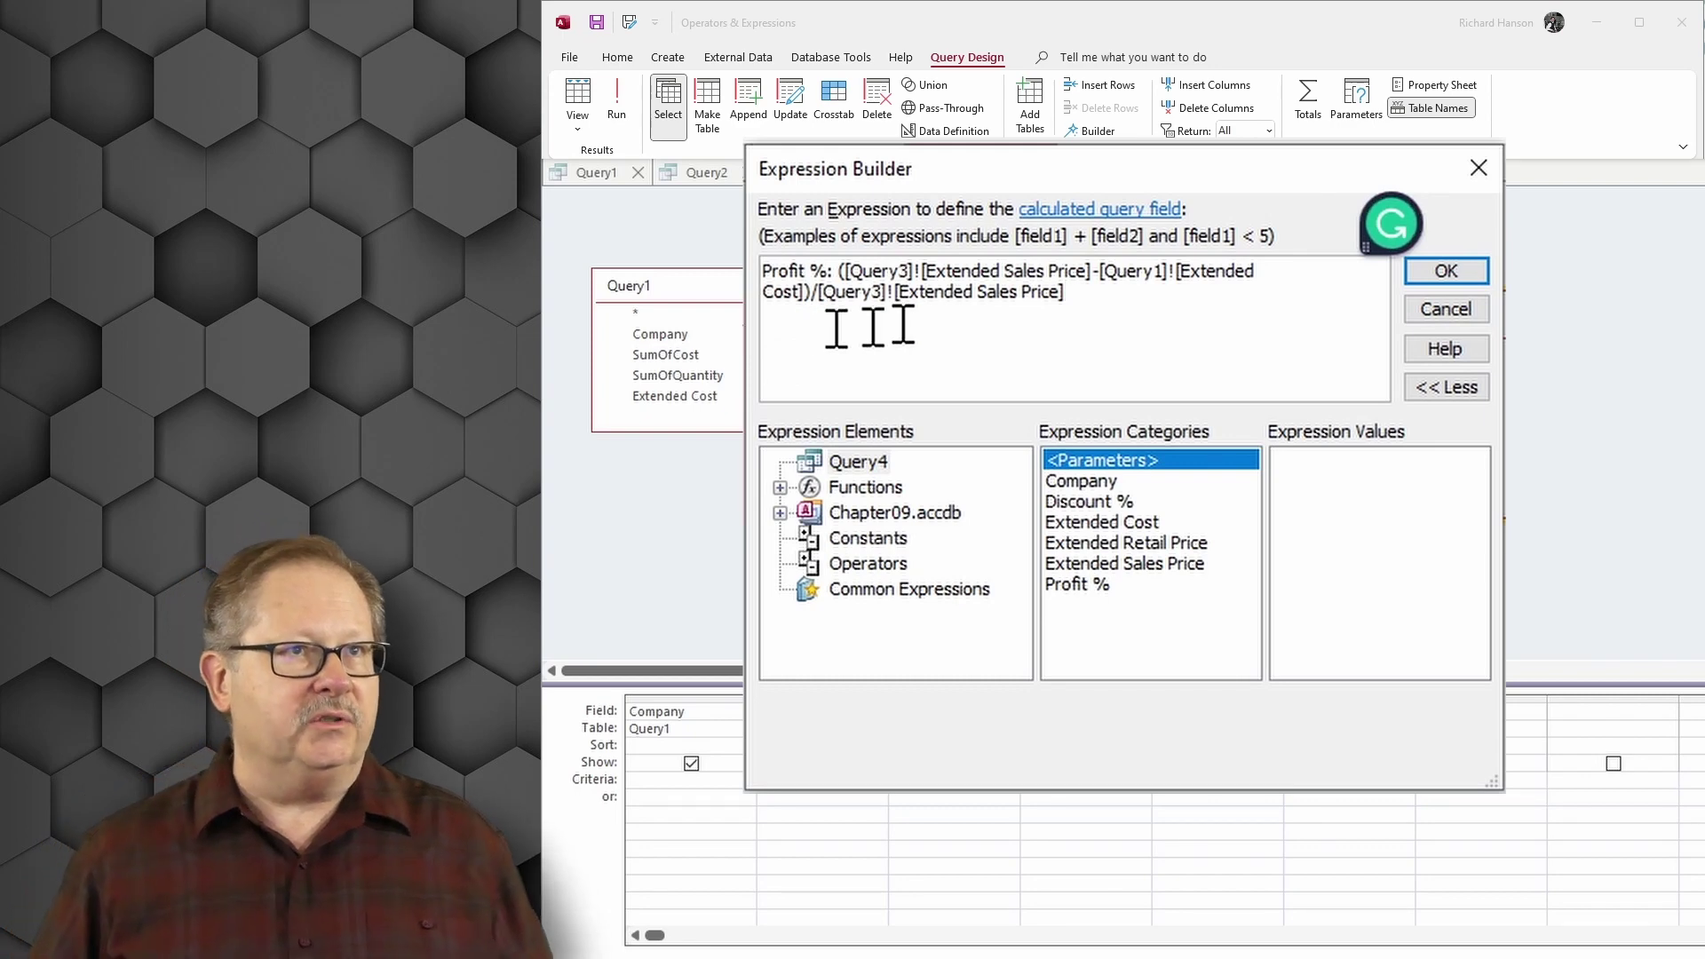
click(1067, 293)
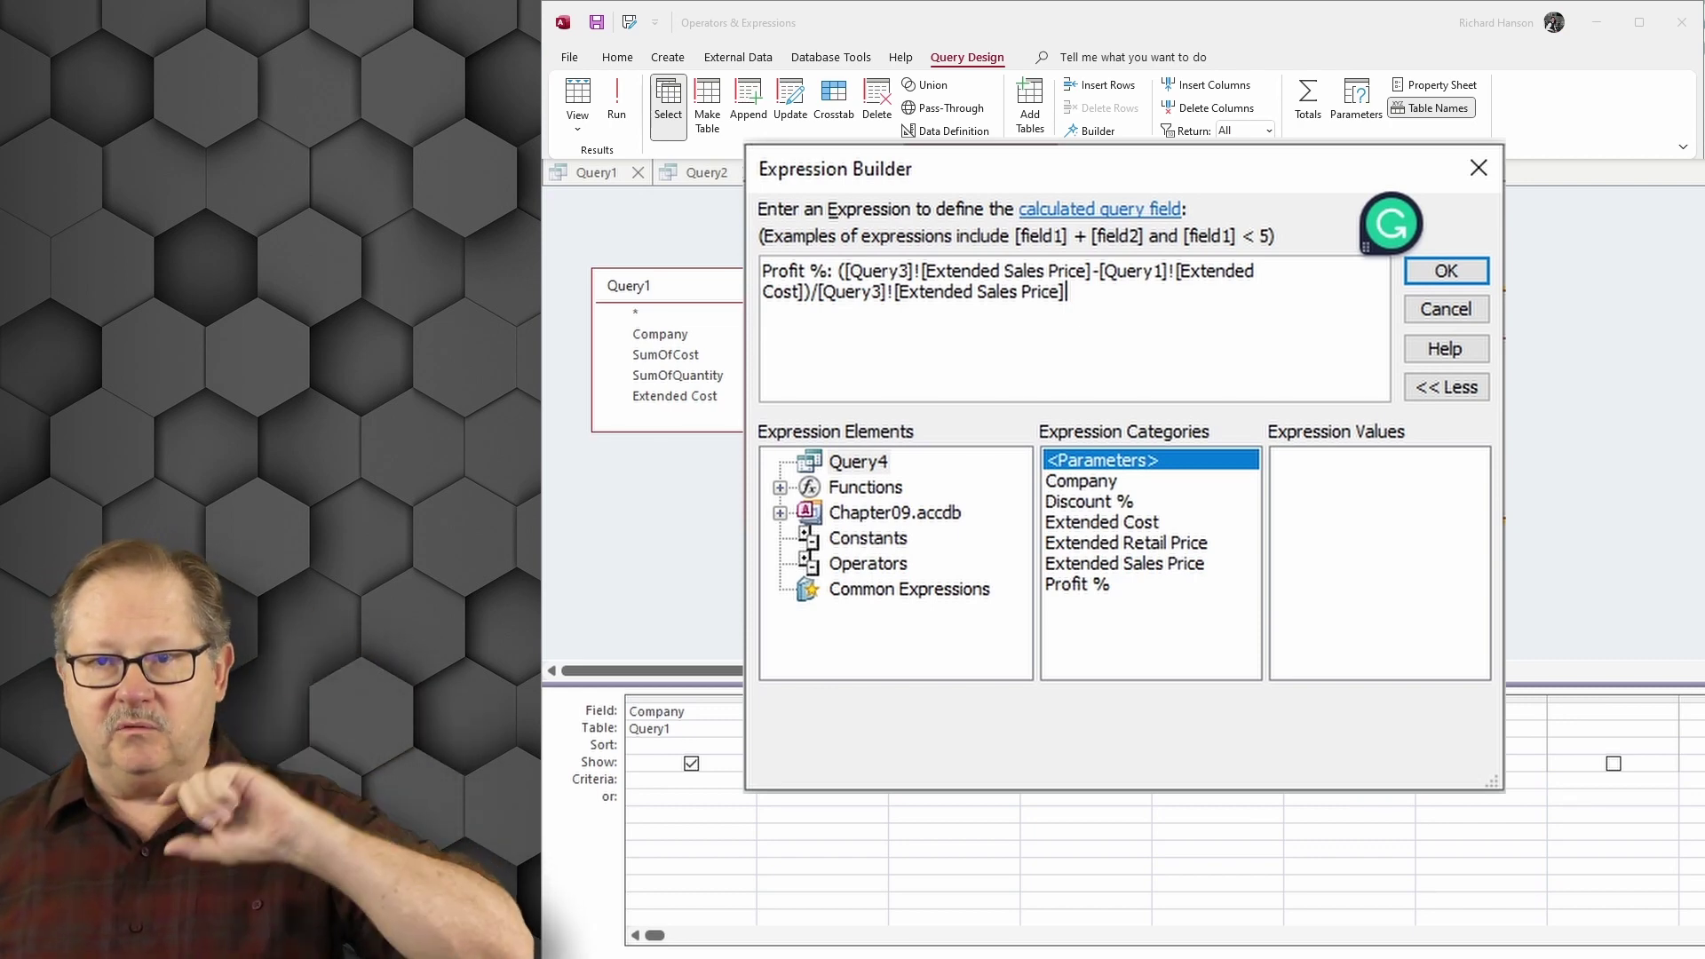
click(1434, 272)
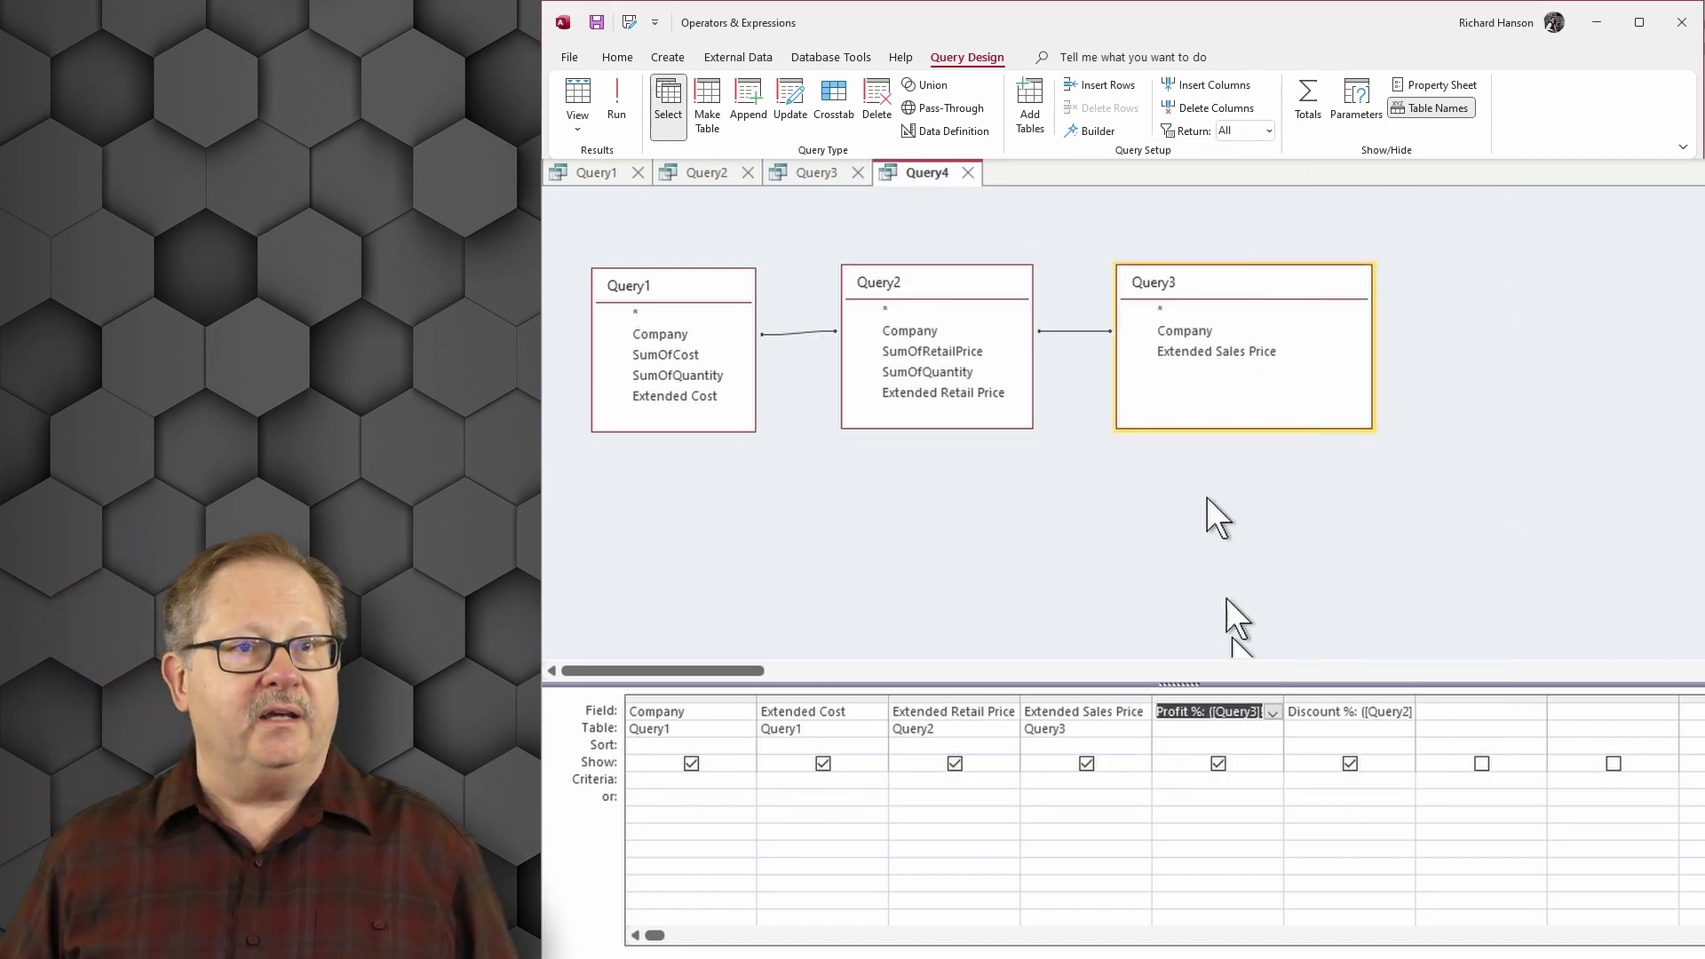
Confirm Discount % as (Extended Retail Price − Extended Sales Price) ÷ Extended Sales Price
click(1325, 710)
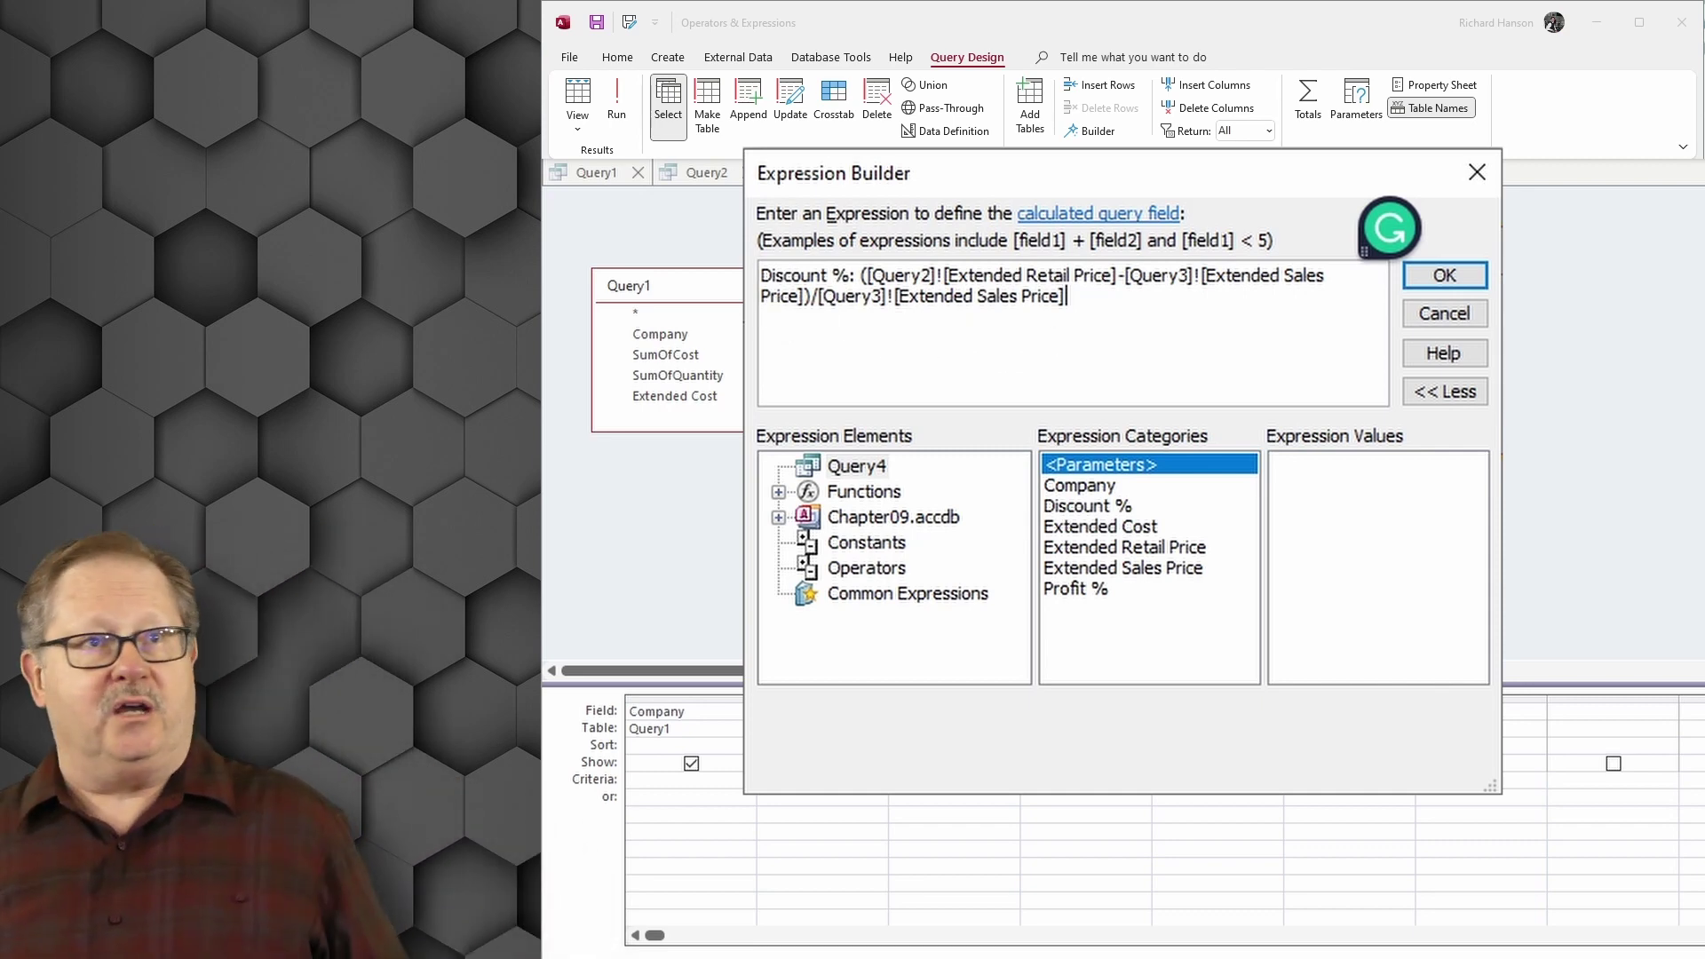
click(1444, 275)
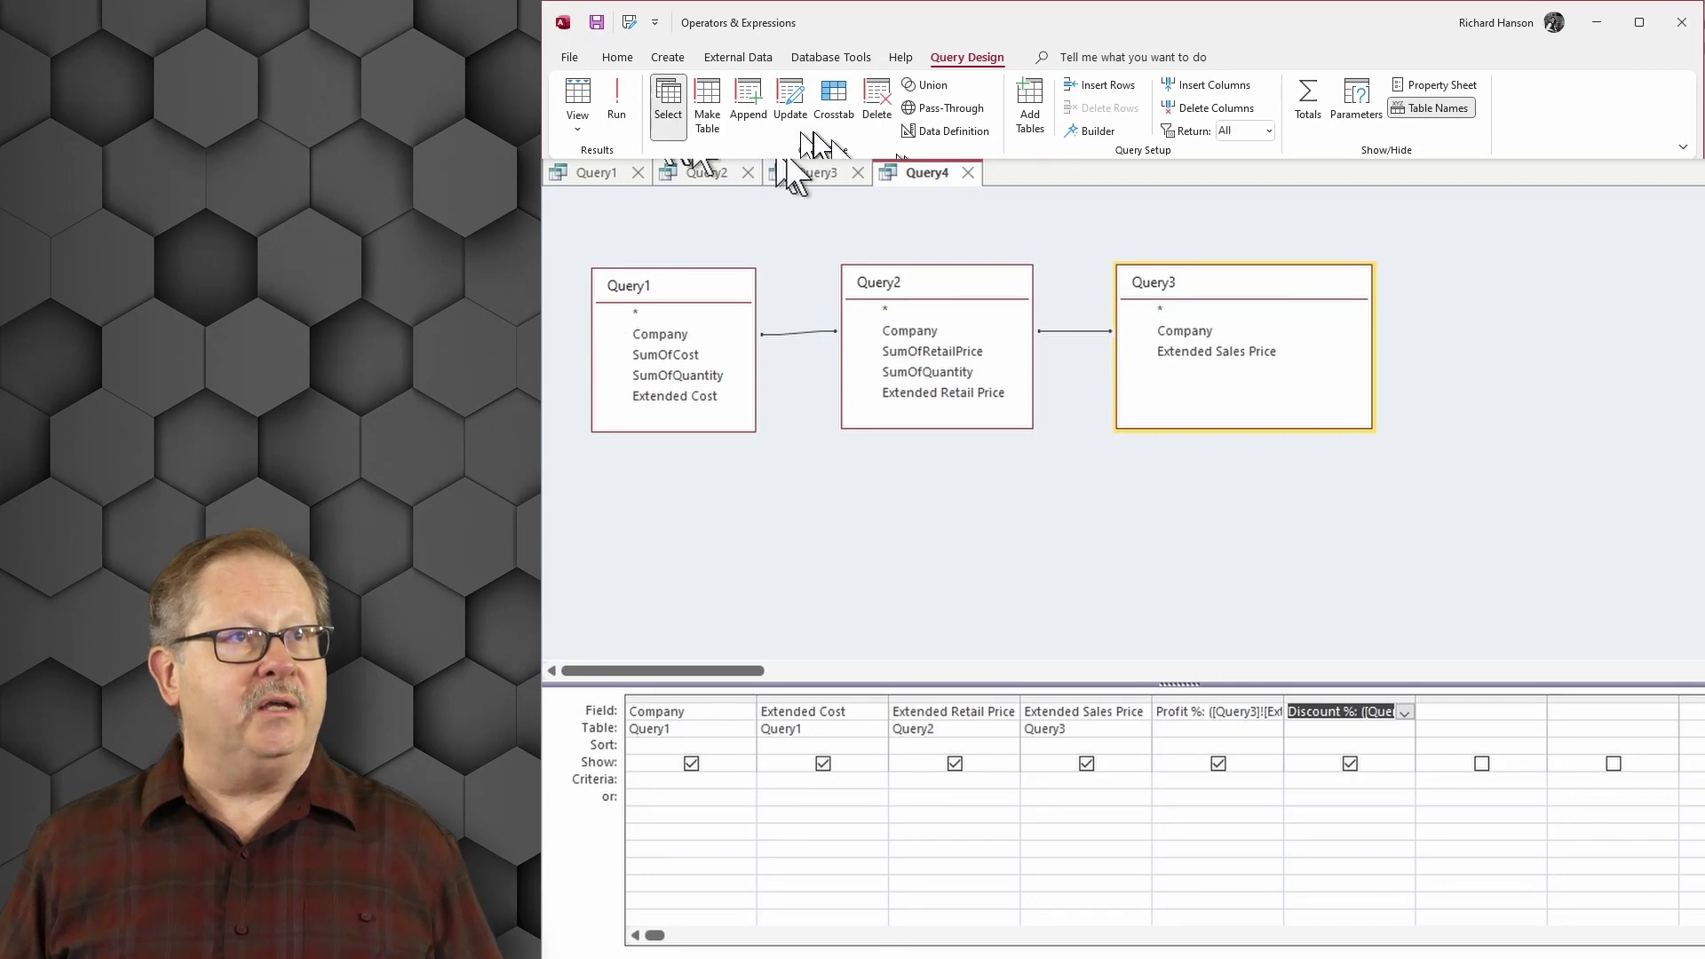
click(615, 96)
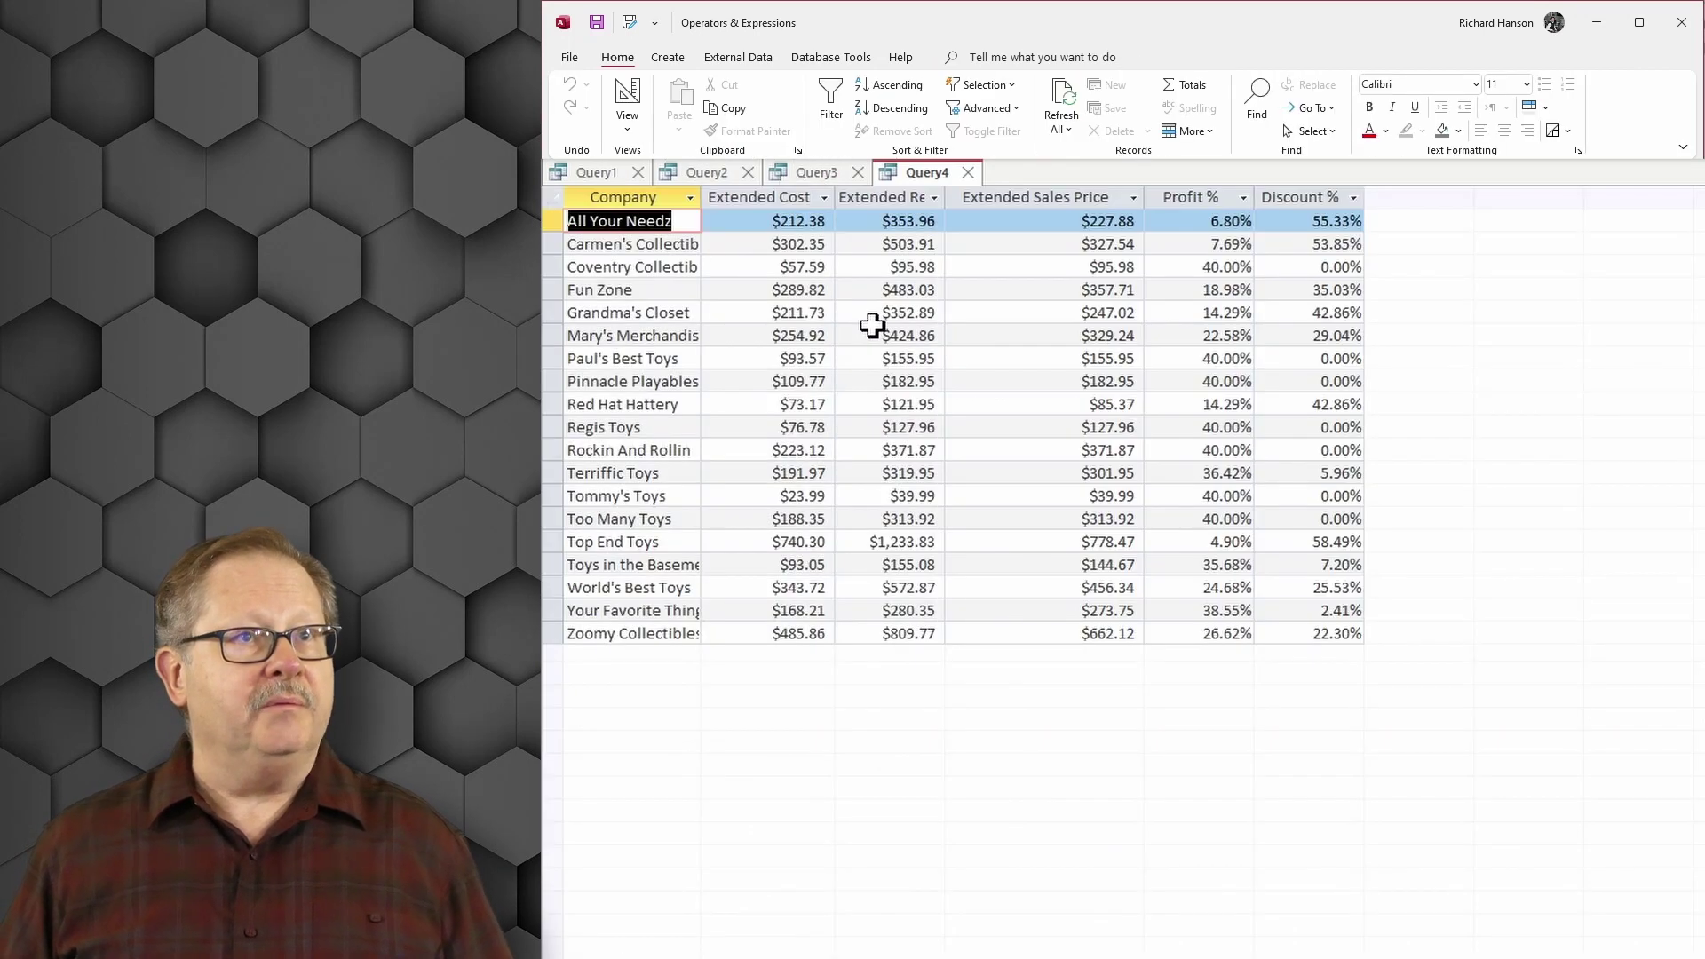
click(1189, 192)
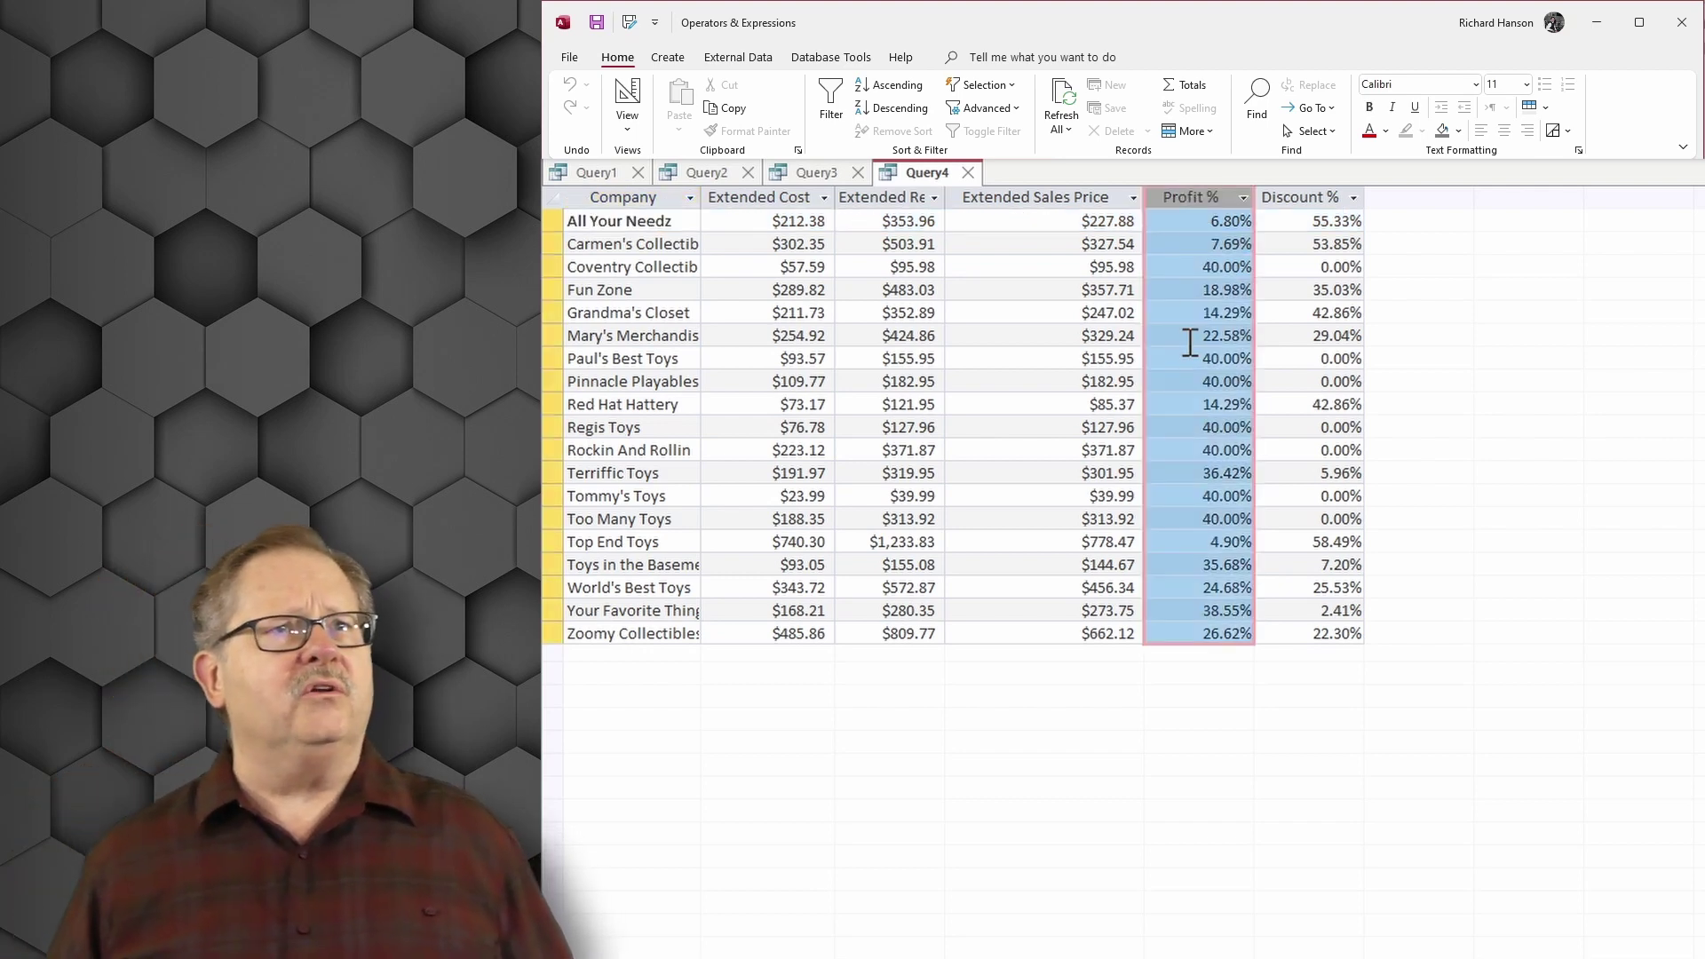
click(1184, 222)
key(Tab)
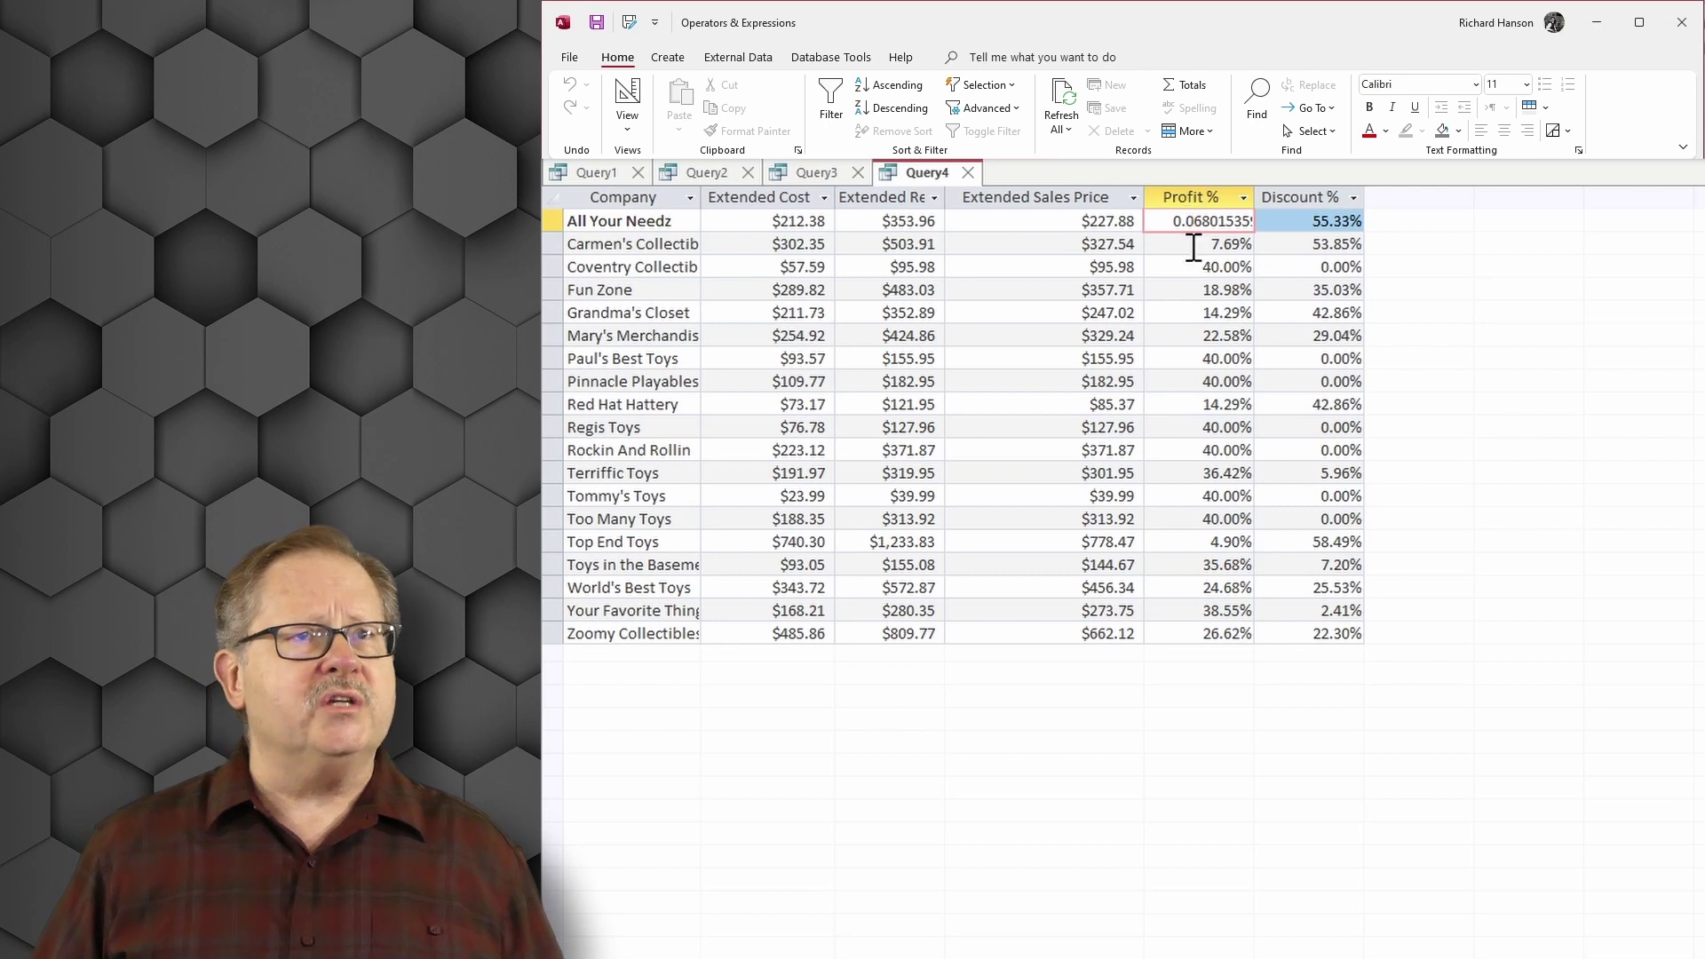
click(558, 636)
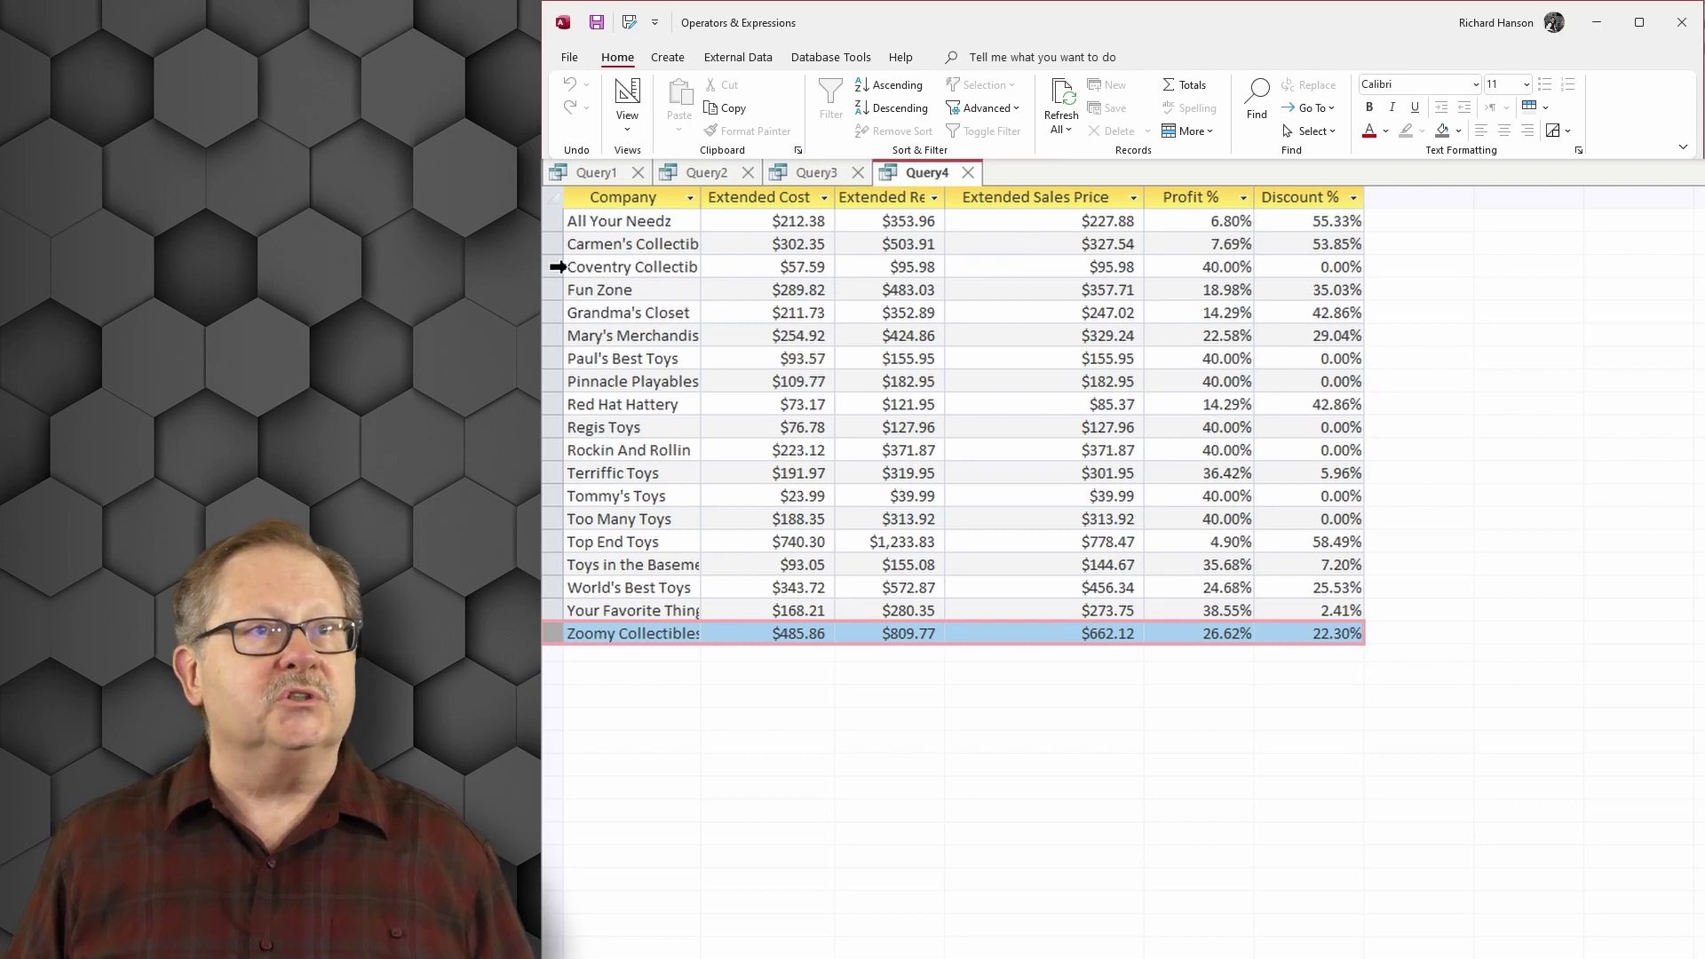
click(557, 266)
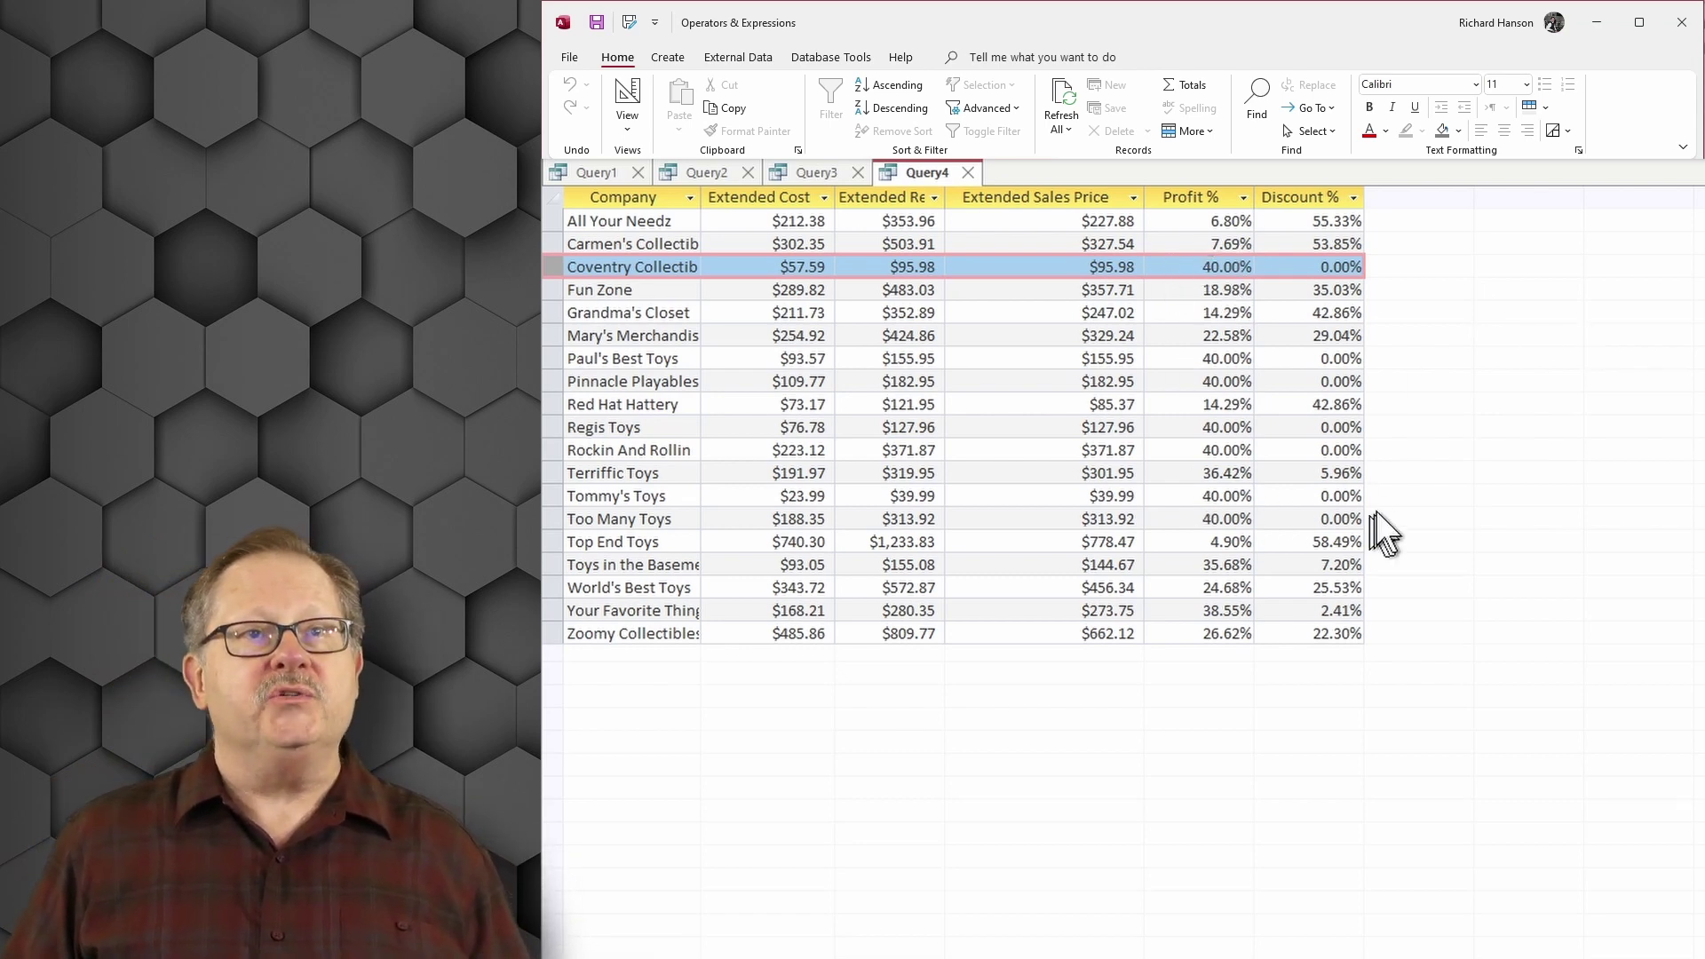
click(549, 543)
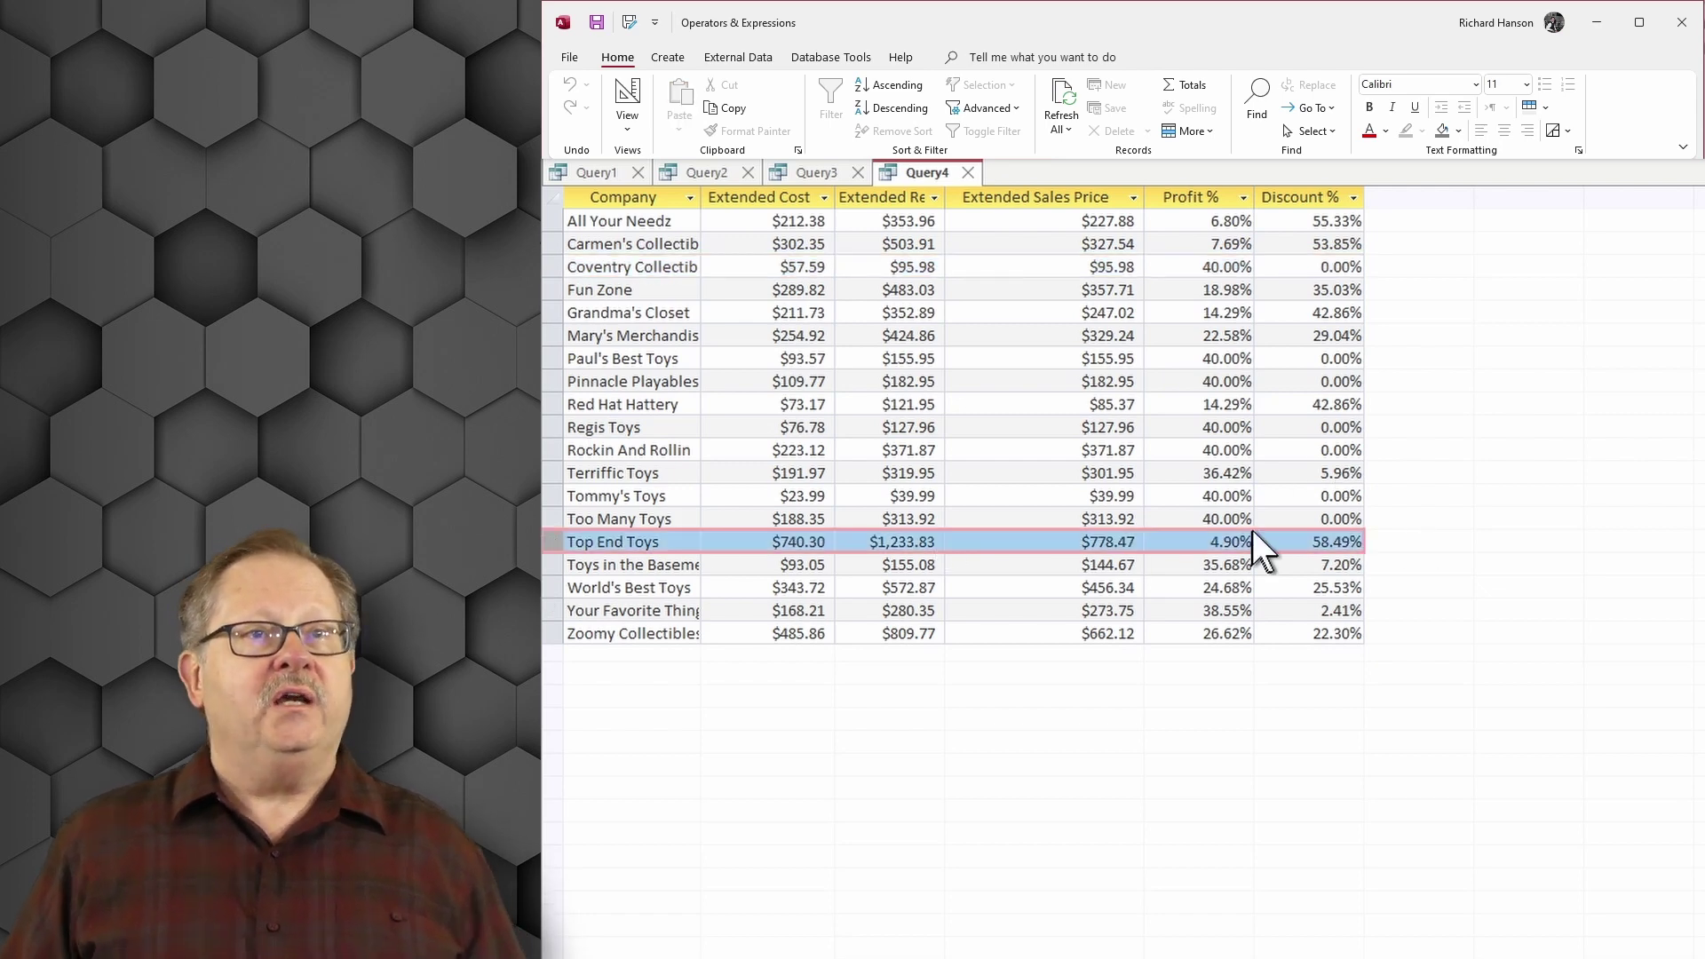